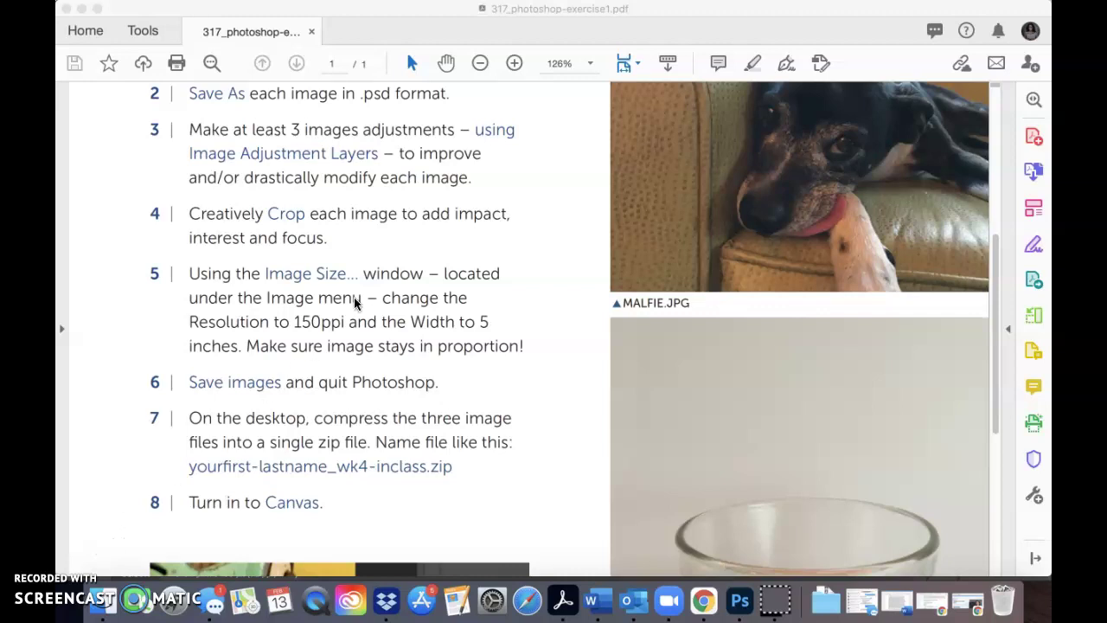
Review the Photoshop exercise steps in the PDF, then bring Photoshop to the front
scroll(355, 301, up, 5)
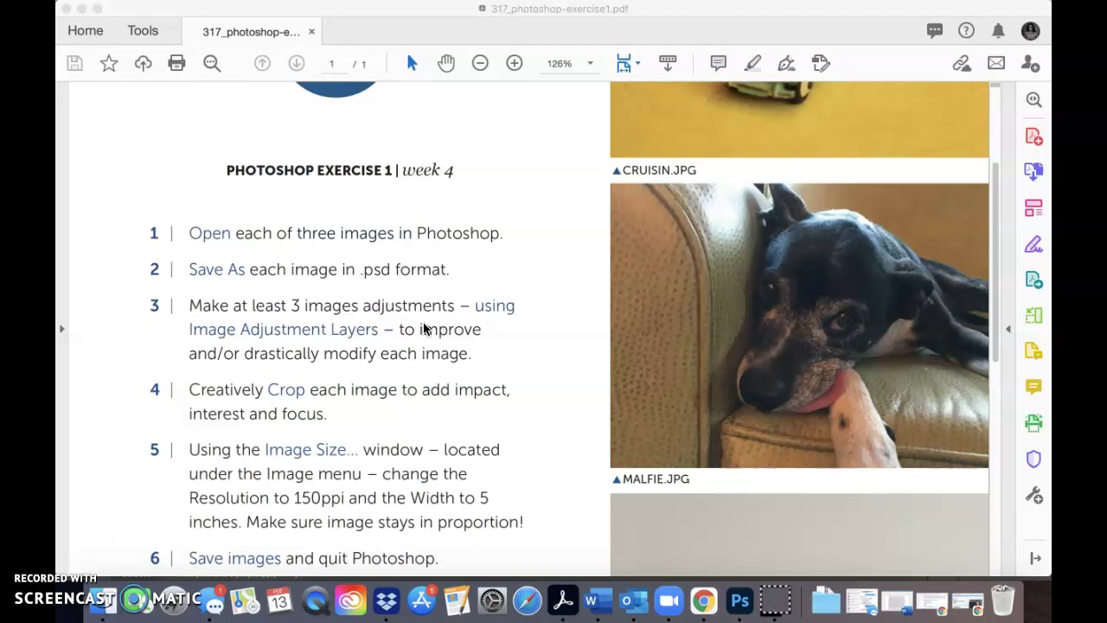
scroll(314, 458, down, 5)
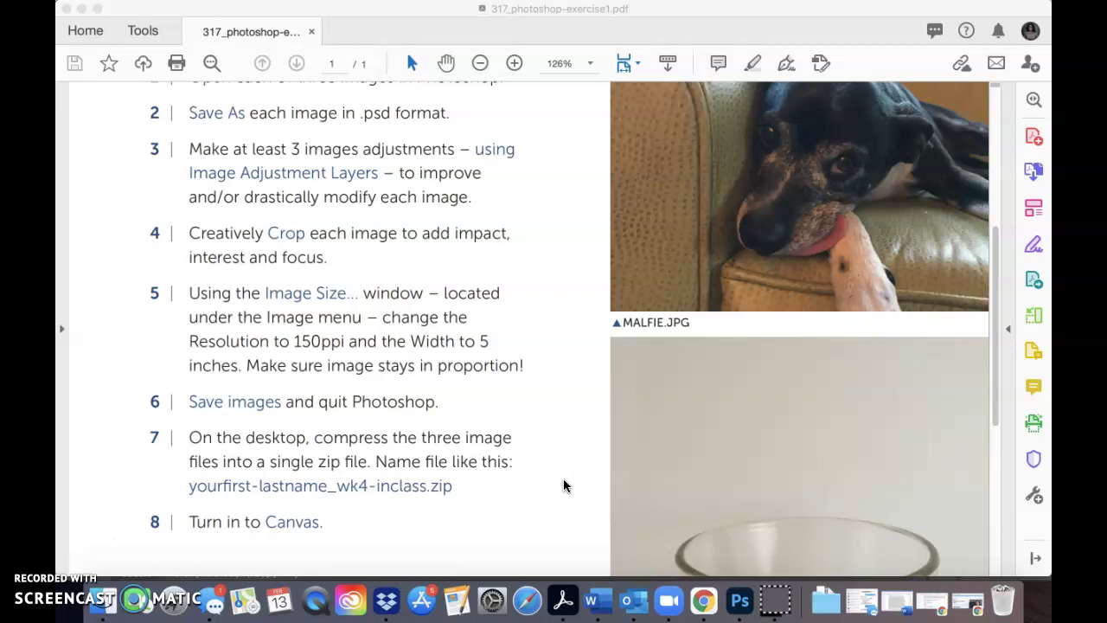
click(741, 601)
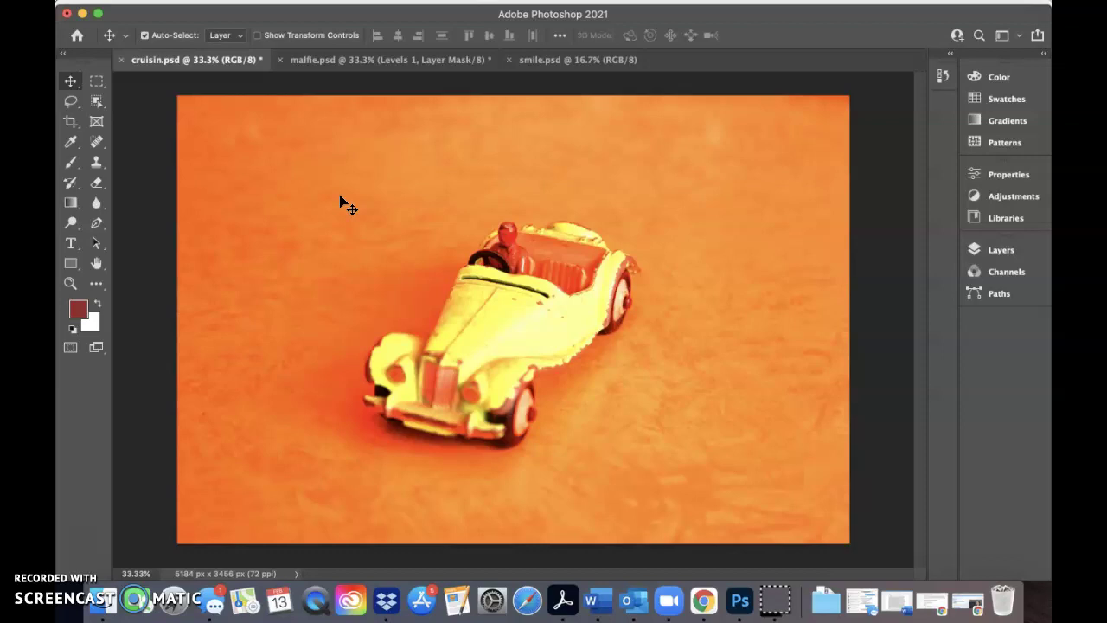
mouse_move(247, 5)
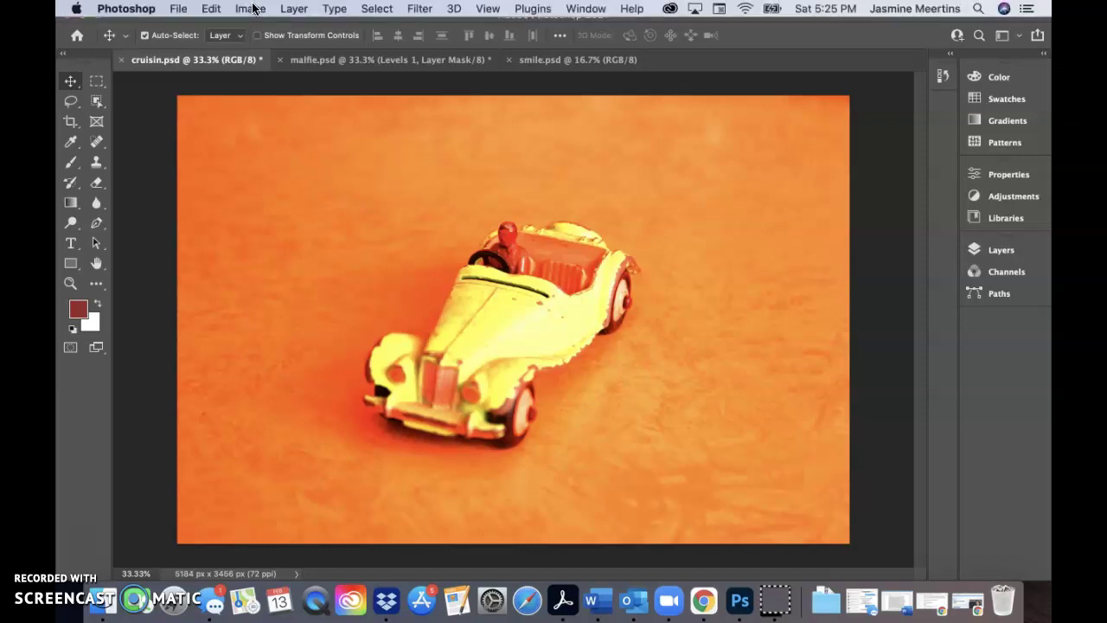
click(254, 10)
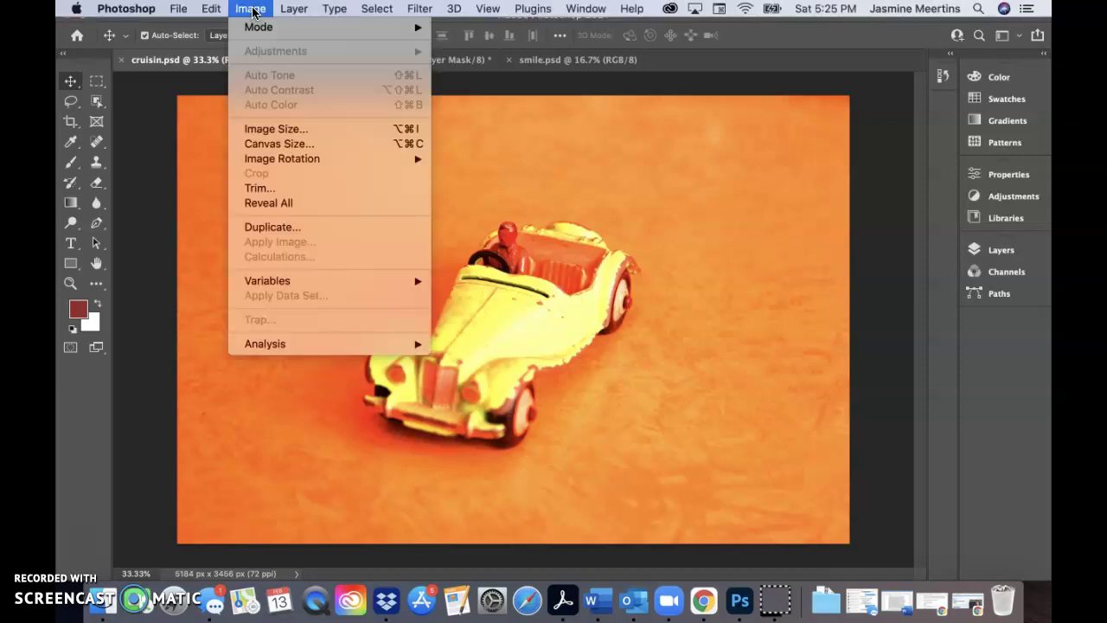
click(264, 129)
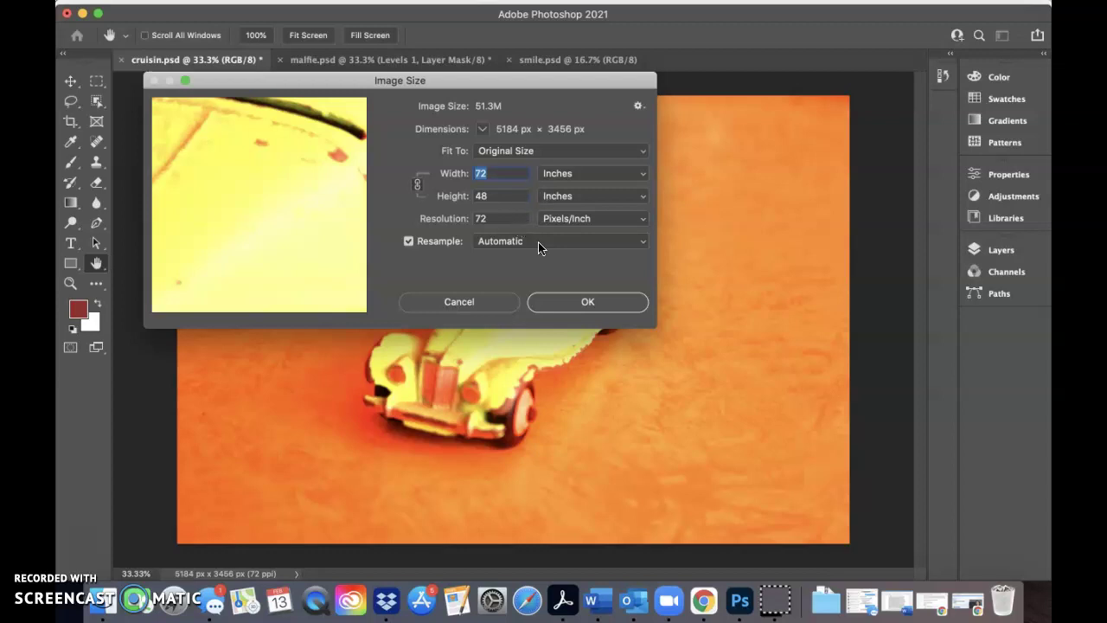
Close Image Size without changes and start a crop on the cruisin.psd car photo
click(488, 303)
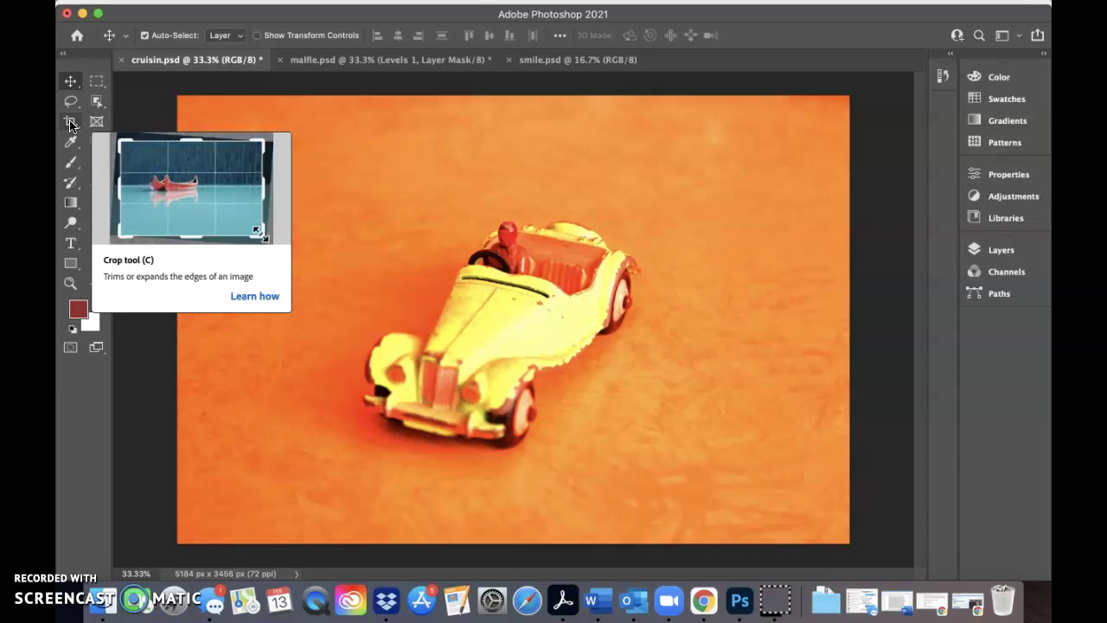
click(71, 124)
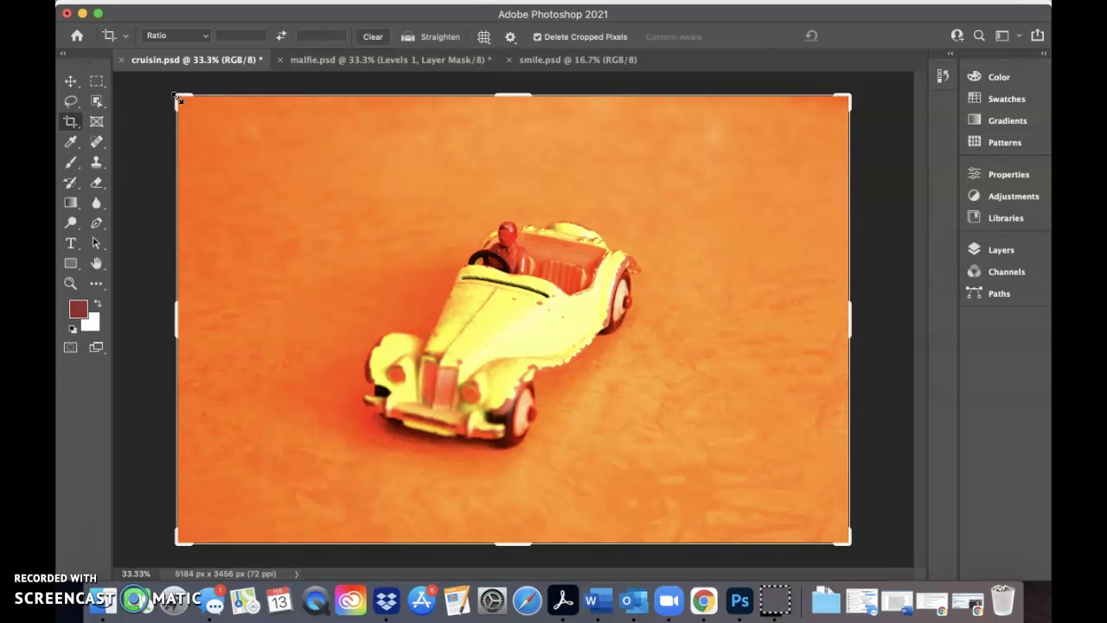
Crop cruisin.psd to 3604 × 3043 px, with the toy car placed toward the right
click(179, 99)
drag(236, 147, 235, 142)
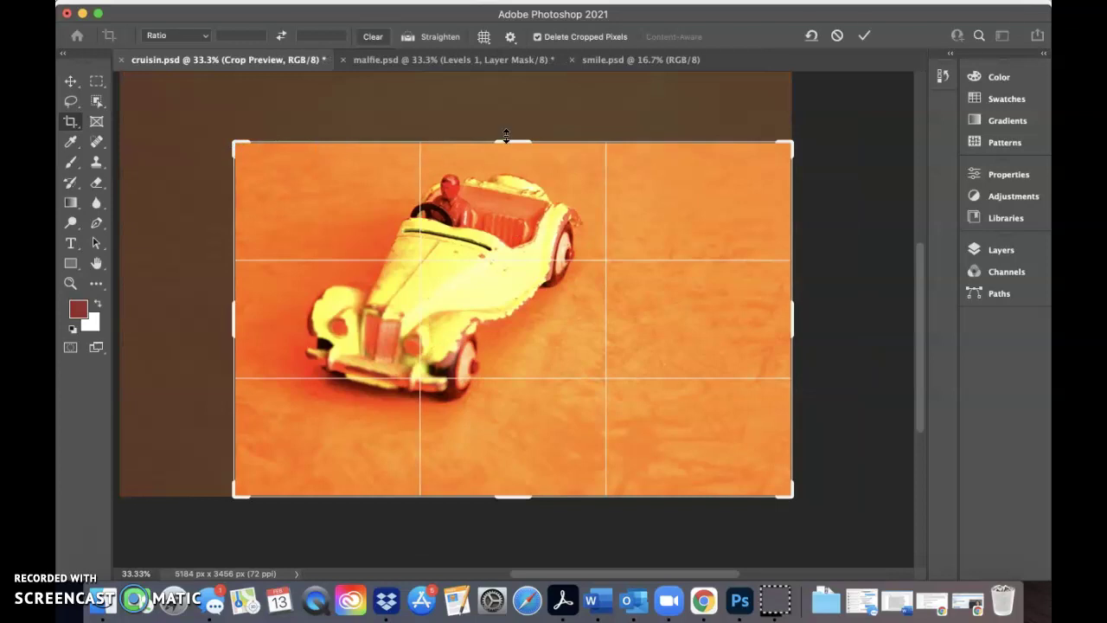
drag(507, 142, 496, 119)
drag(232, 323, 195, 324)
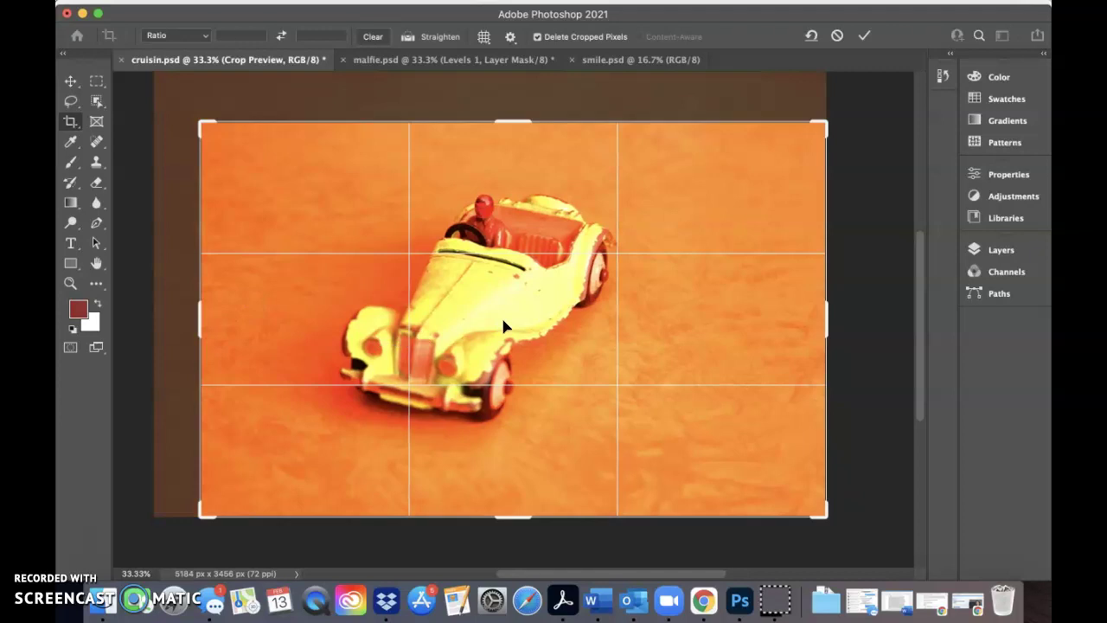
drag(503, 324, 527, 352)
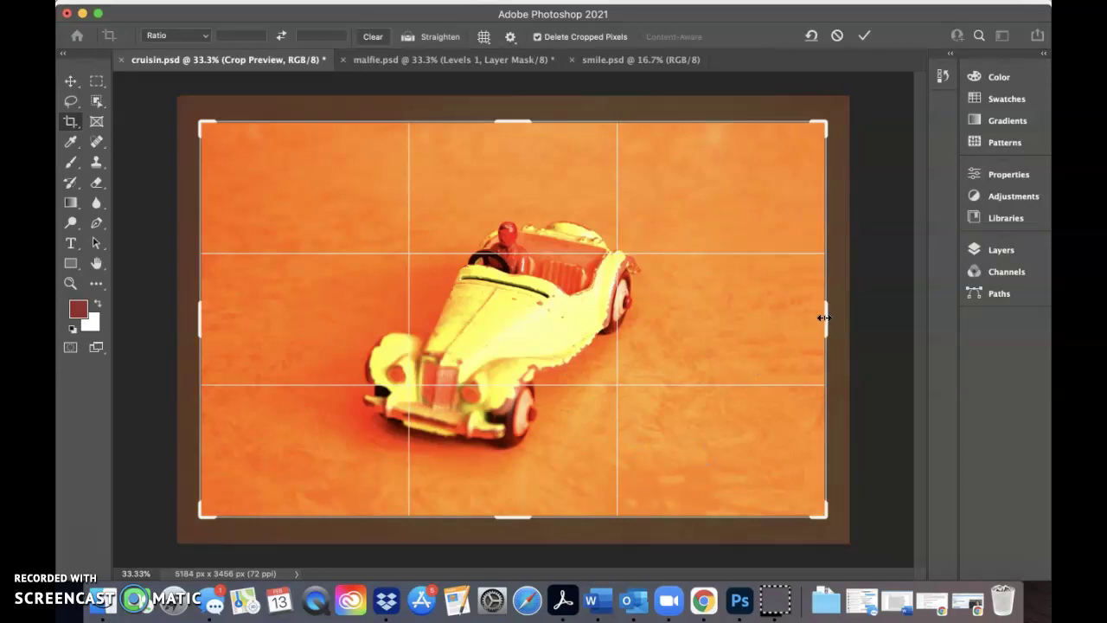
drag(659, 322, 687, 292)
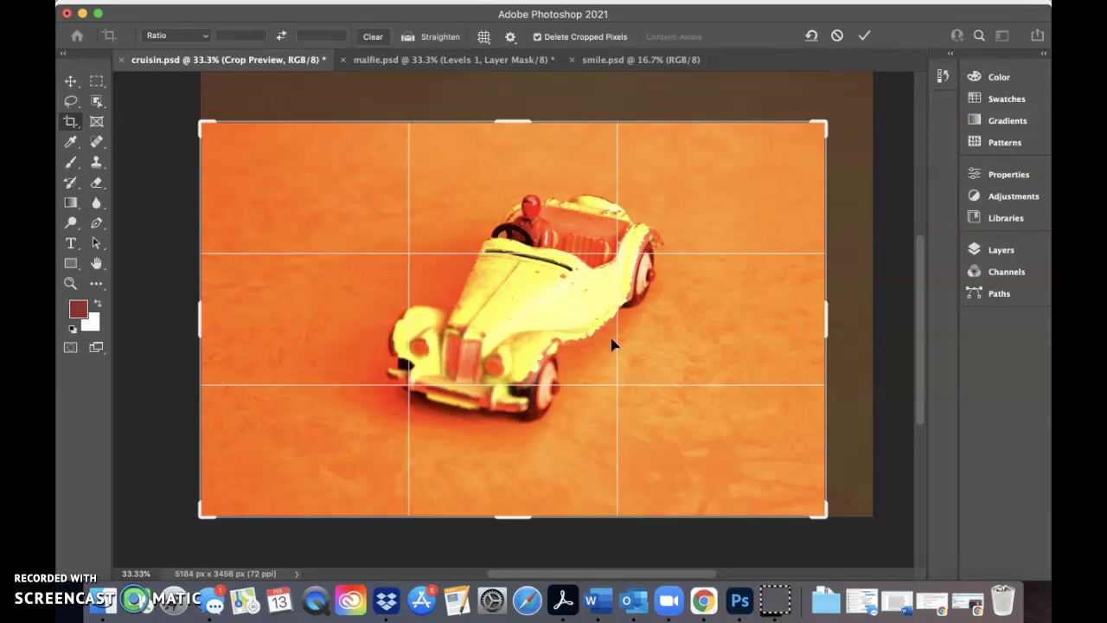
drag(826, 321, 715, 315)
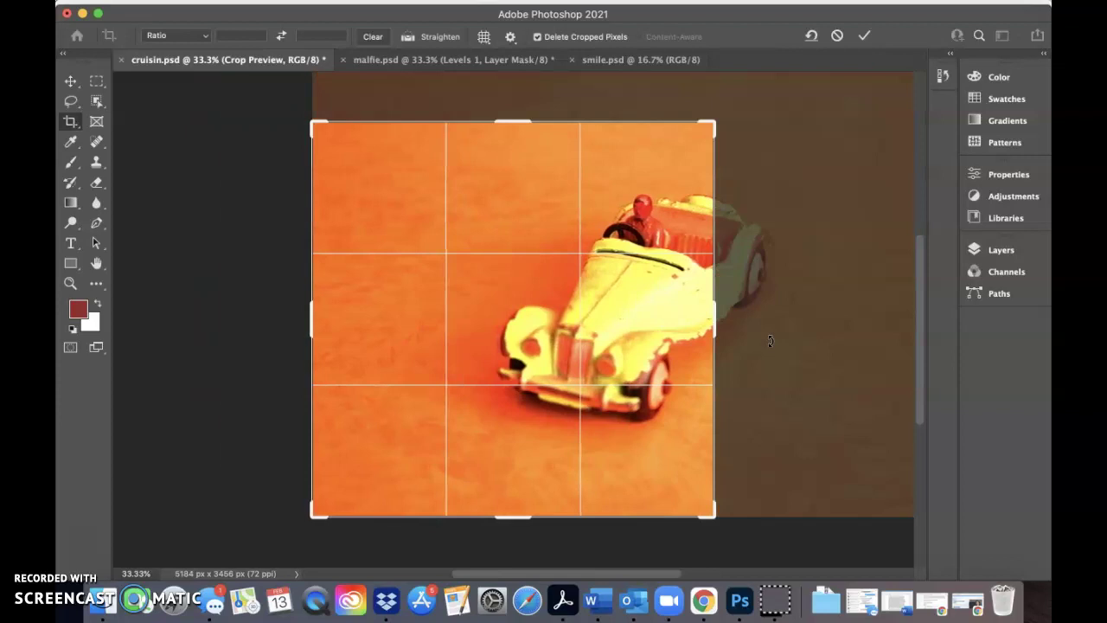
drag(713, 315, 746, 306)
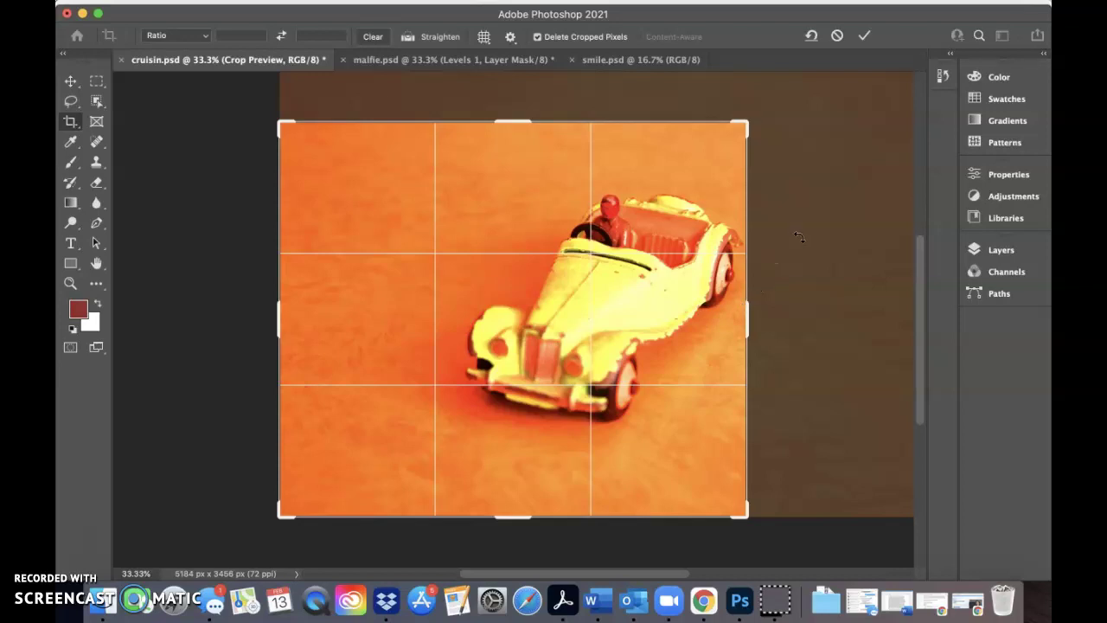
click(865, 37)
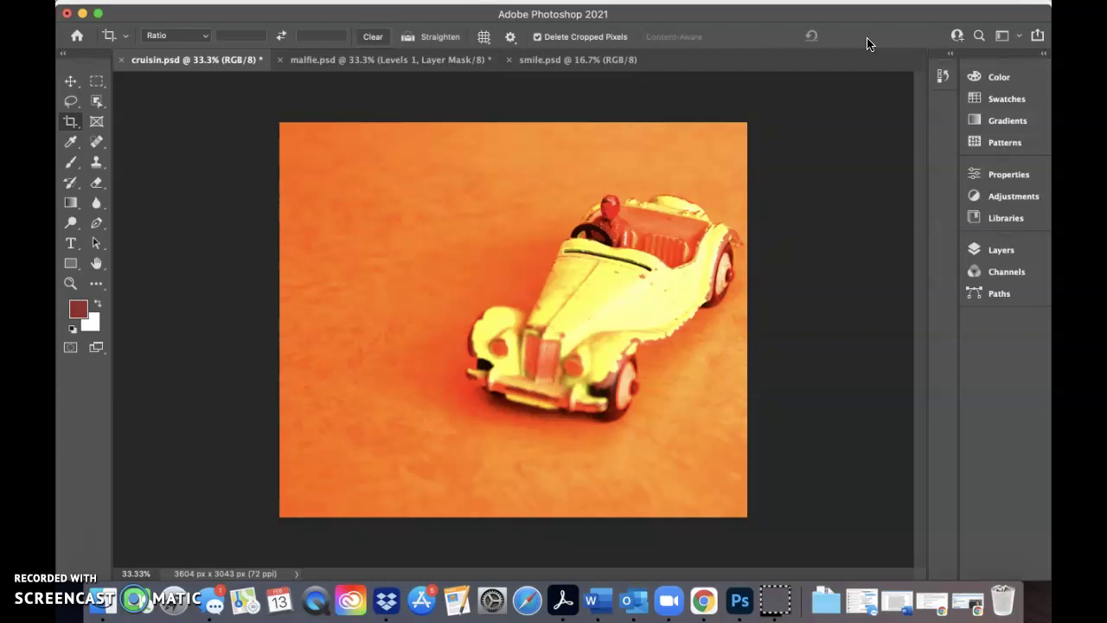
Resize cruisin.psd to 5 inches wide at 150 pixels/inch, giving 750 × 633 px
mouse_move(870, 5)
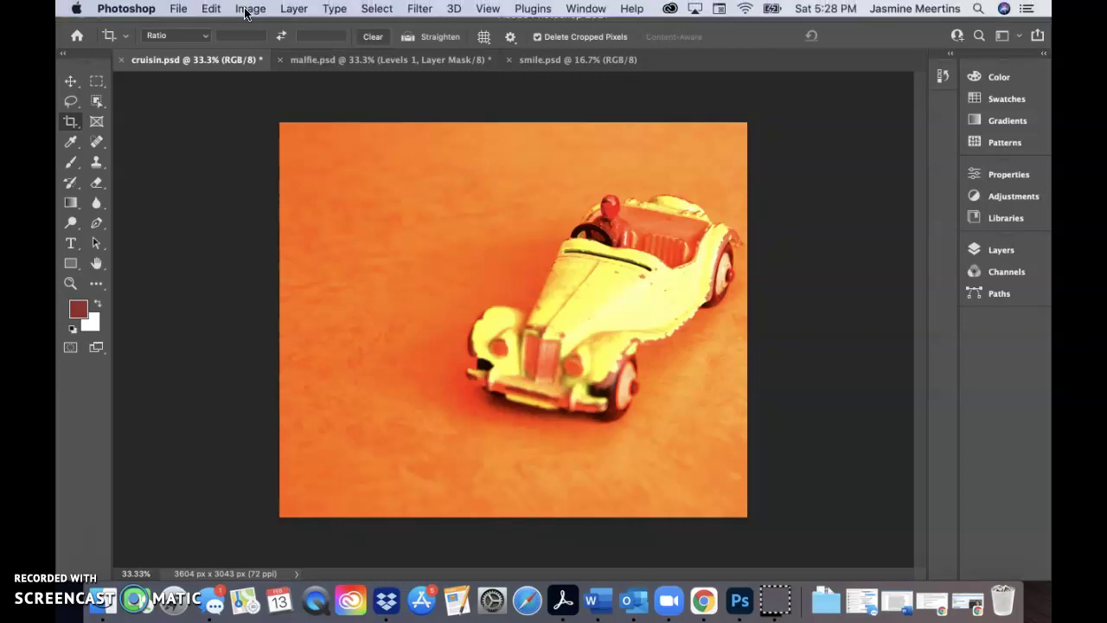
click(248, 9)
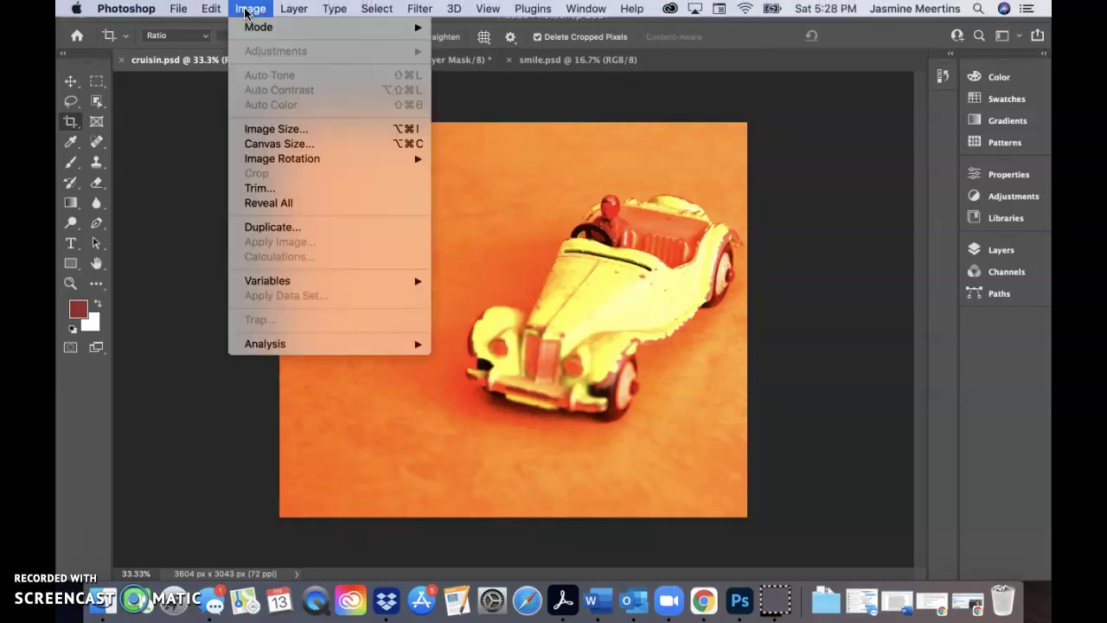
click(249, 130)
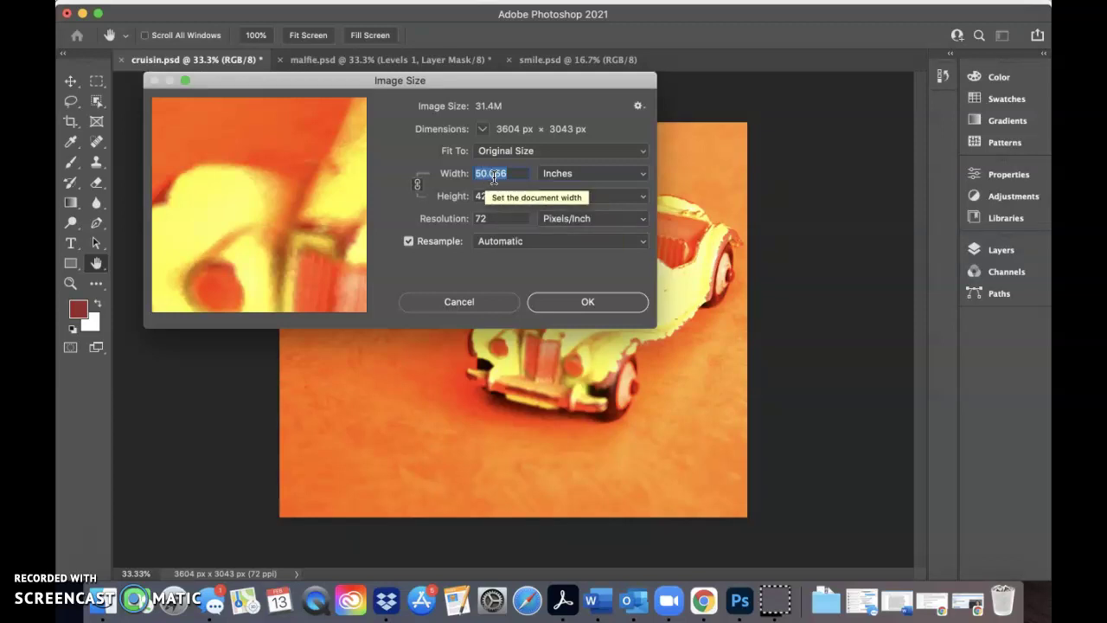
click(563, 178)
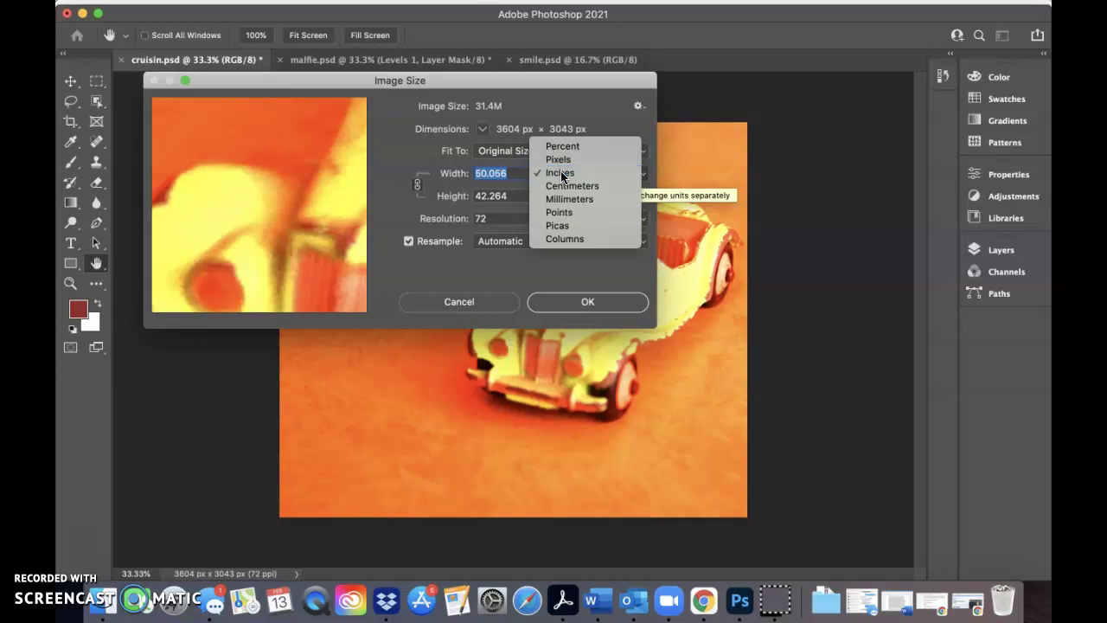
click(561, 173)
drag(515, 173, 467, 170)
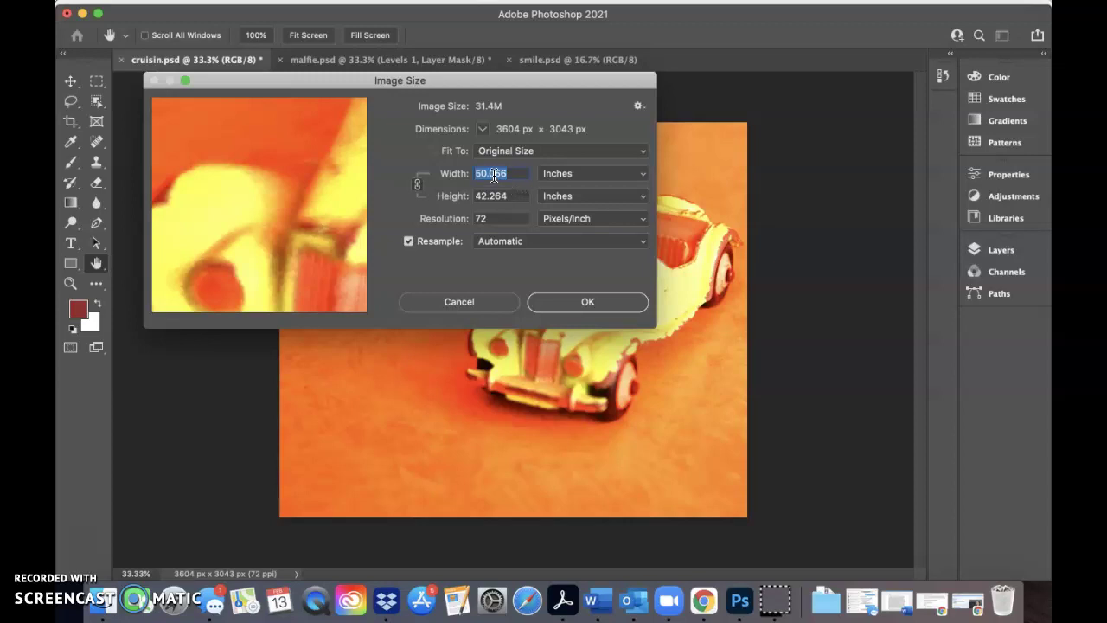
text(5)
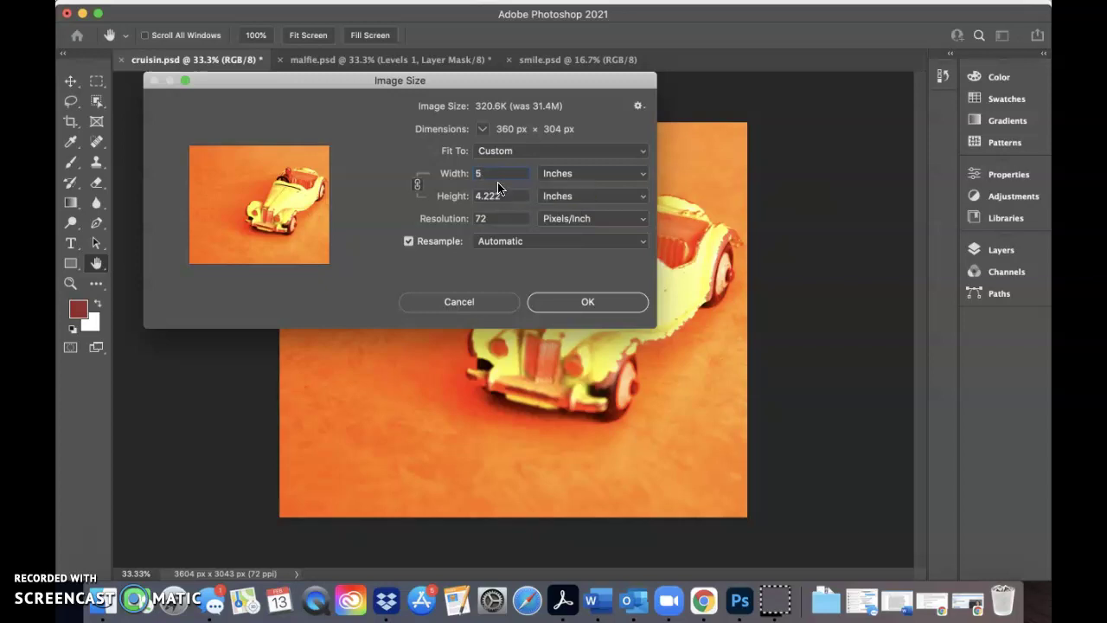
drag(487, 218, 470, 215)
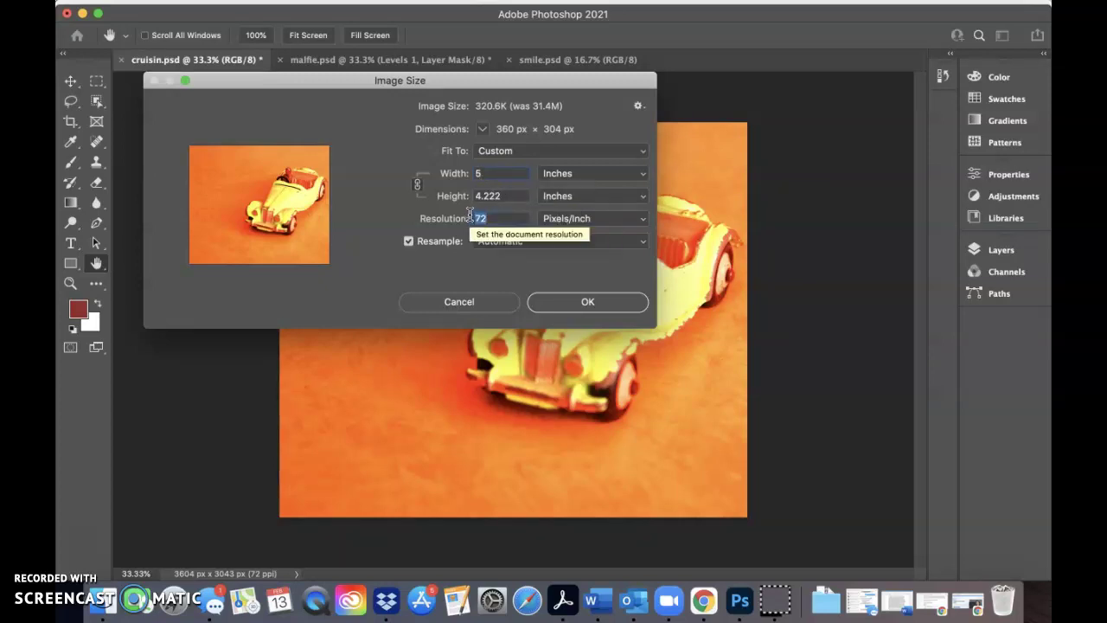
text(150)
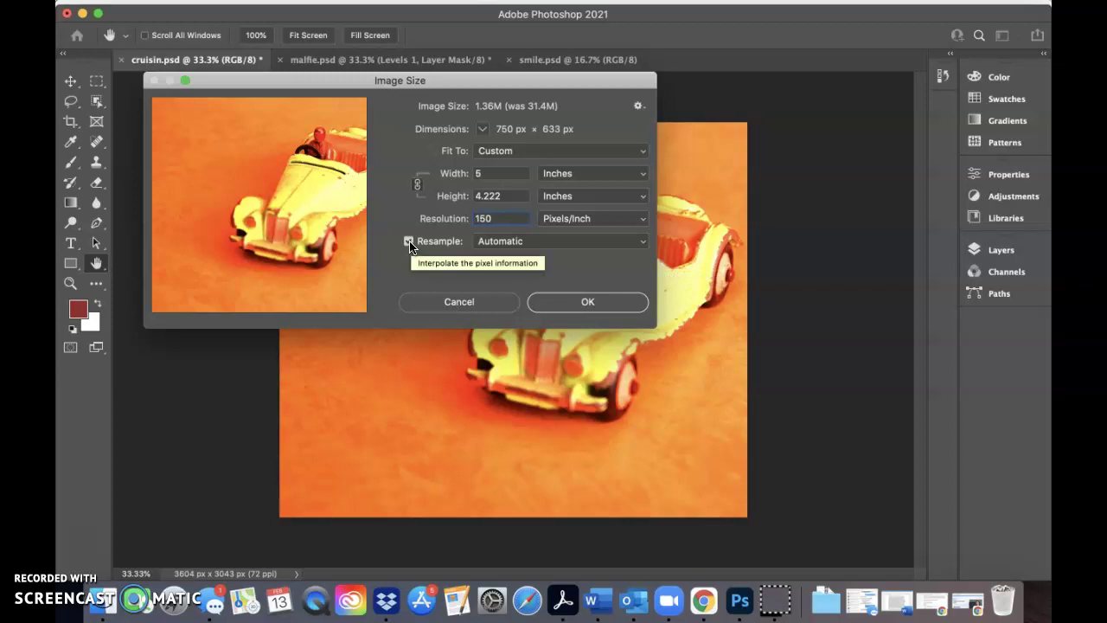
click(558, 302)
key(c)
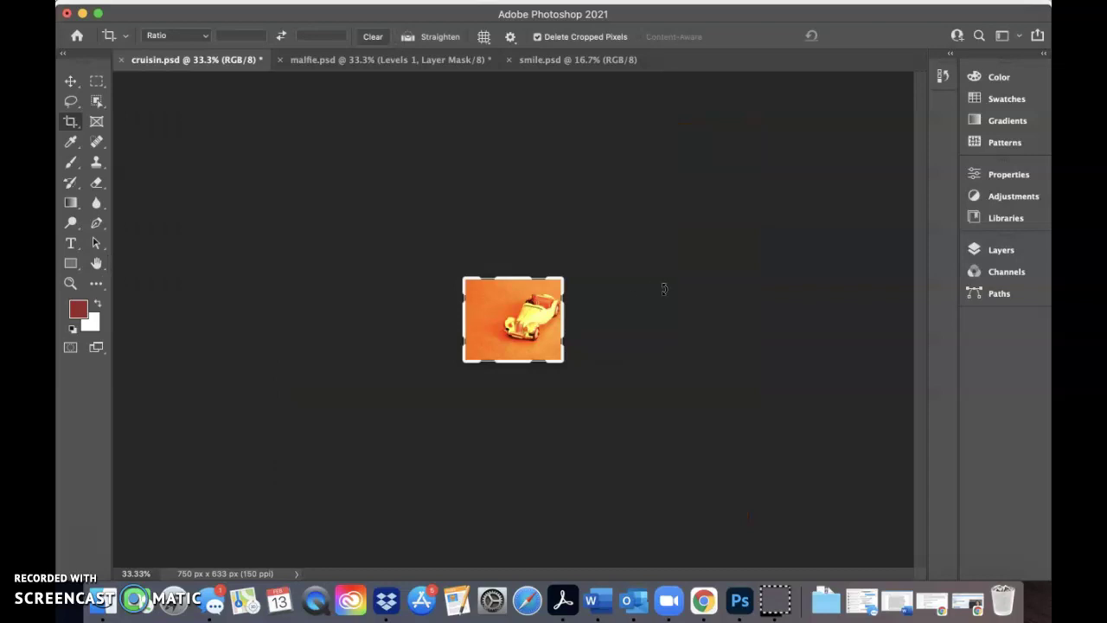
click(73, 83)
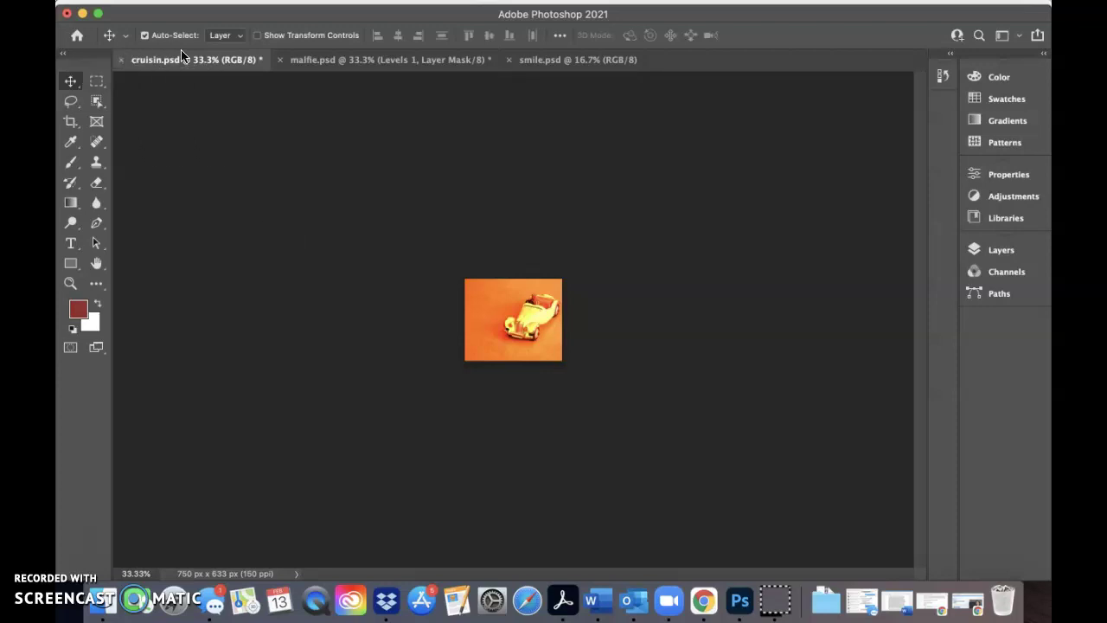
Save cruisin.psd with maximized compatibility
mouse_move(211, 8)
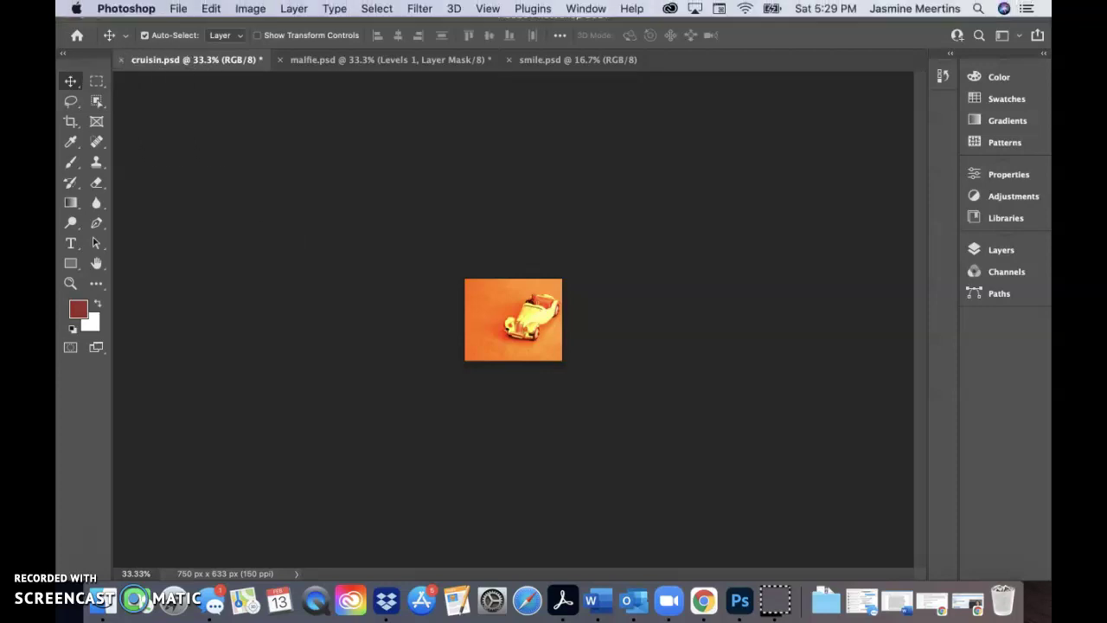
click(177, 9)
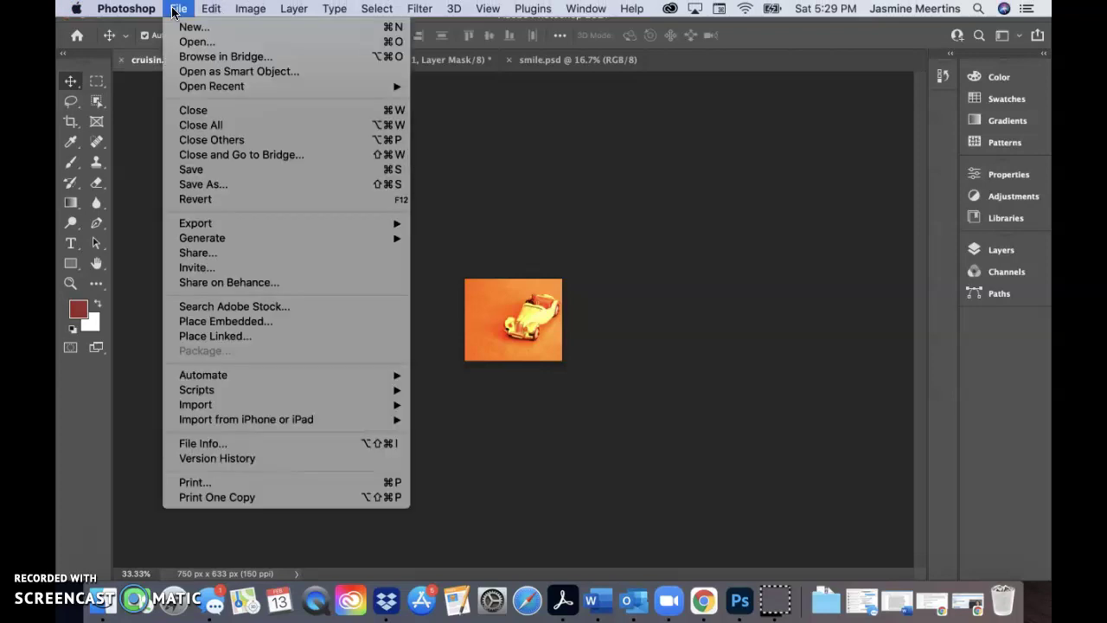
click(192, 170)
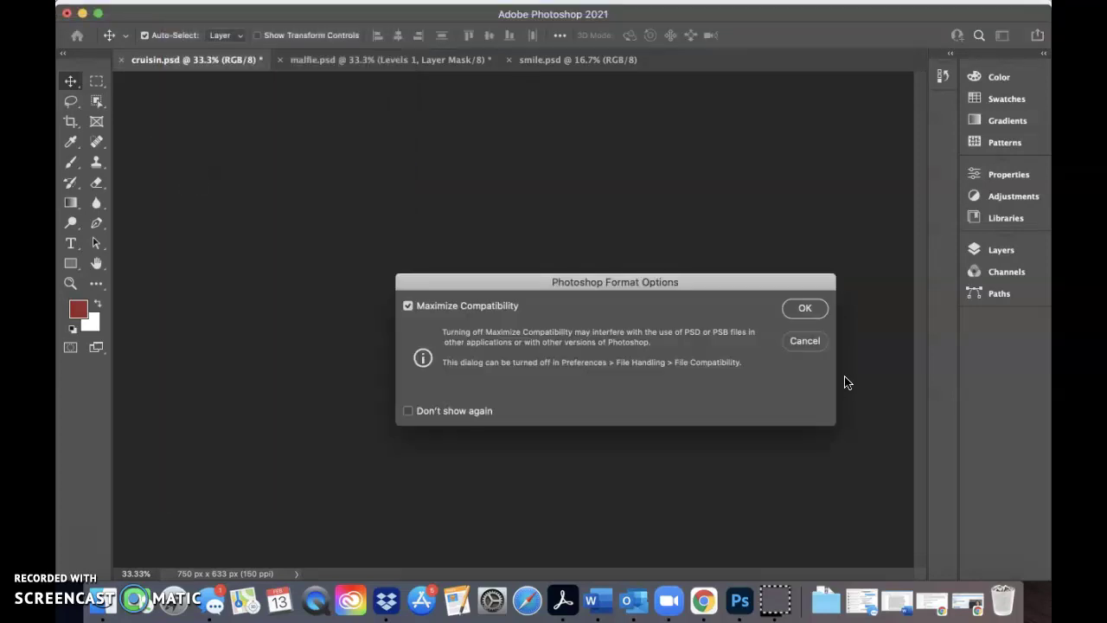
click(804, 309)
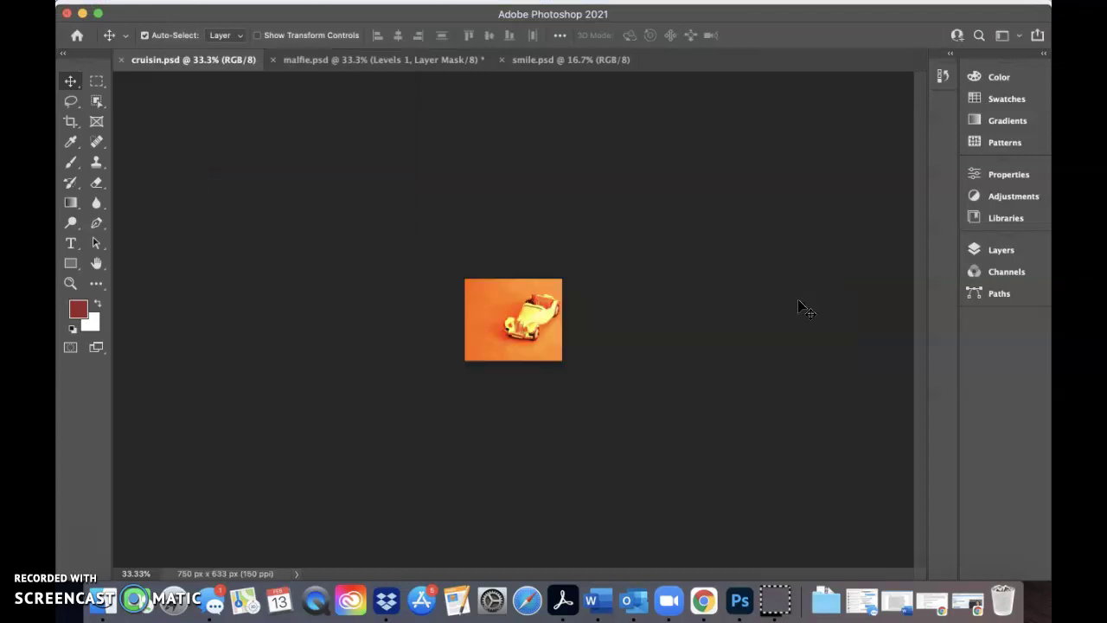
Close malfie.psd, saving its changes with maximized compatibility
click(327, 63)
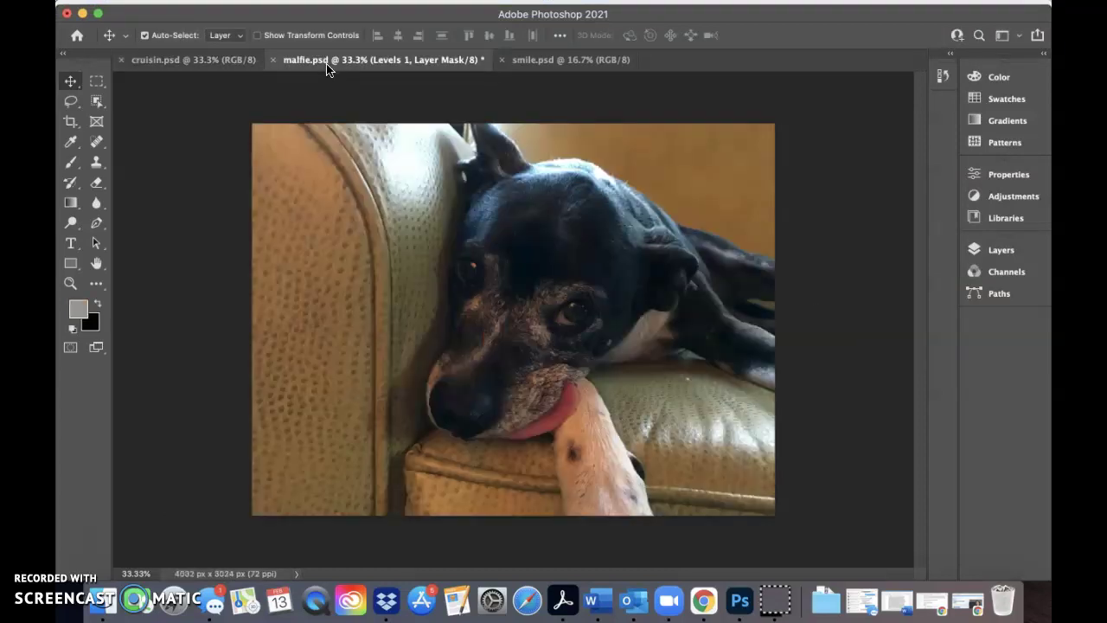
click(207, 62)
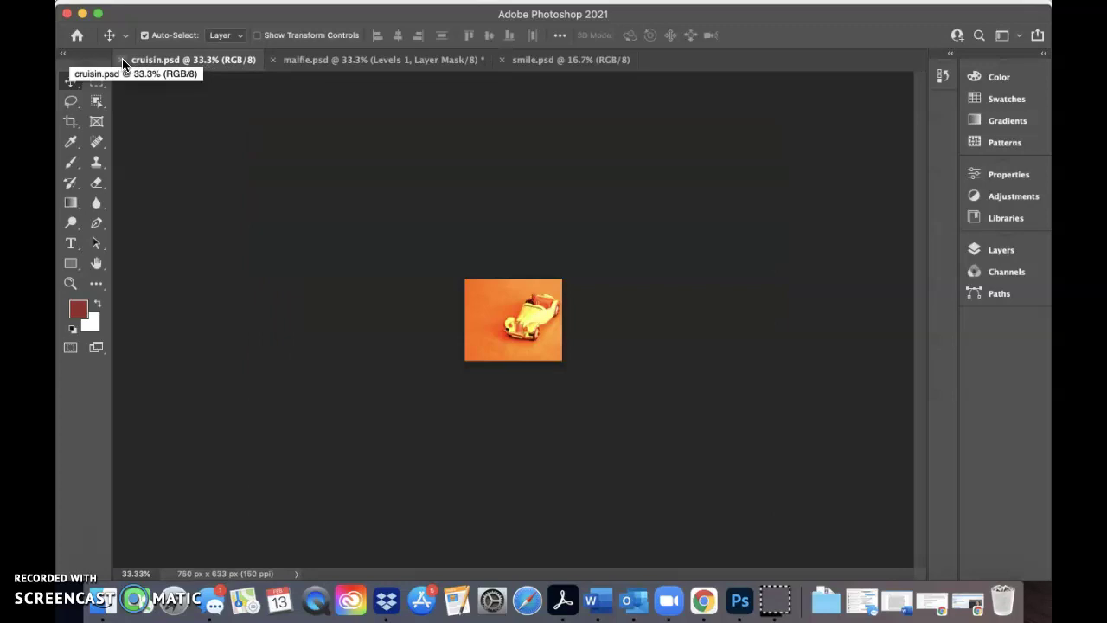
click(344, 62)
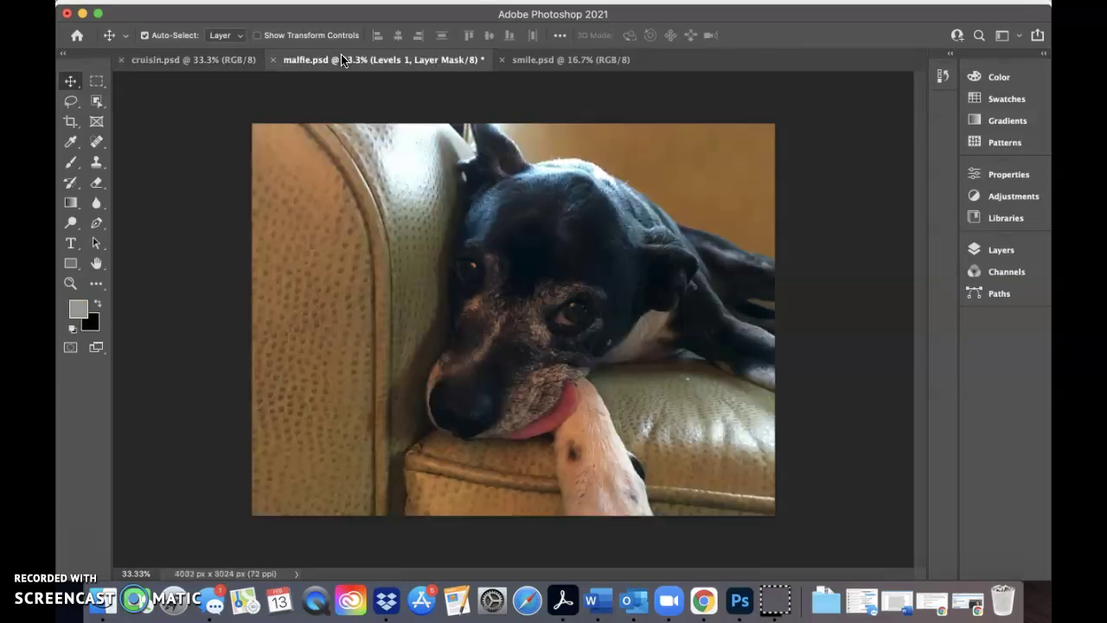
click(273, 60)
click(686, 213)
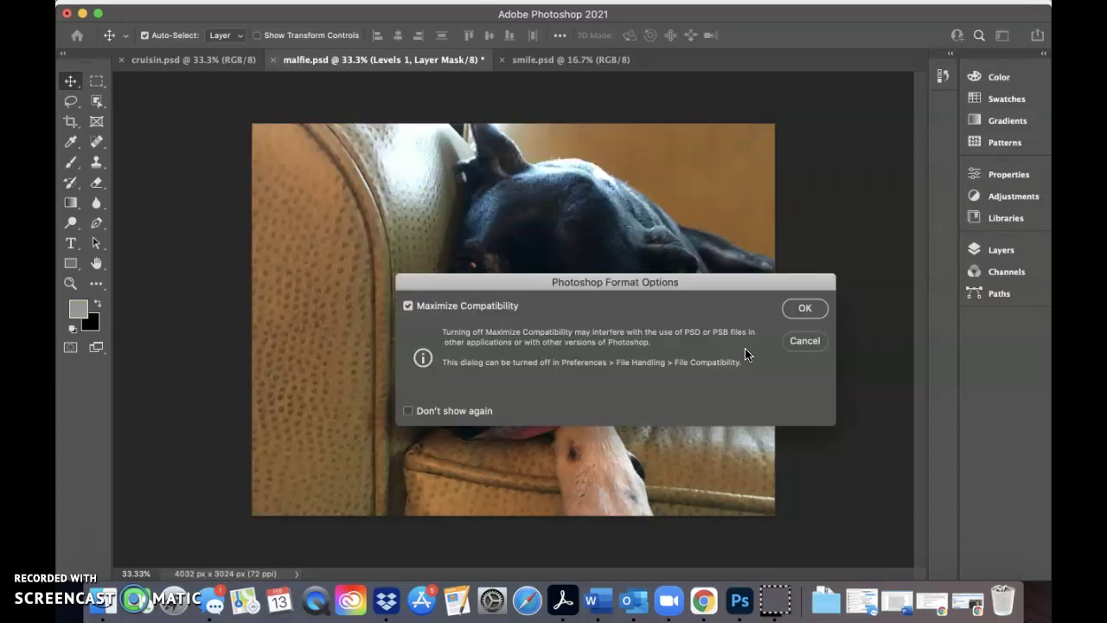
click(812, 309)
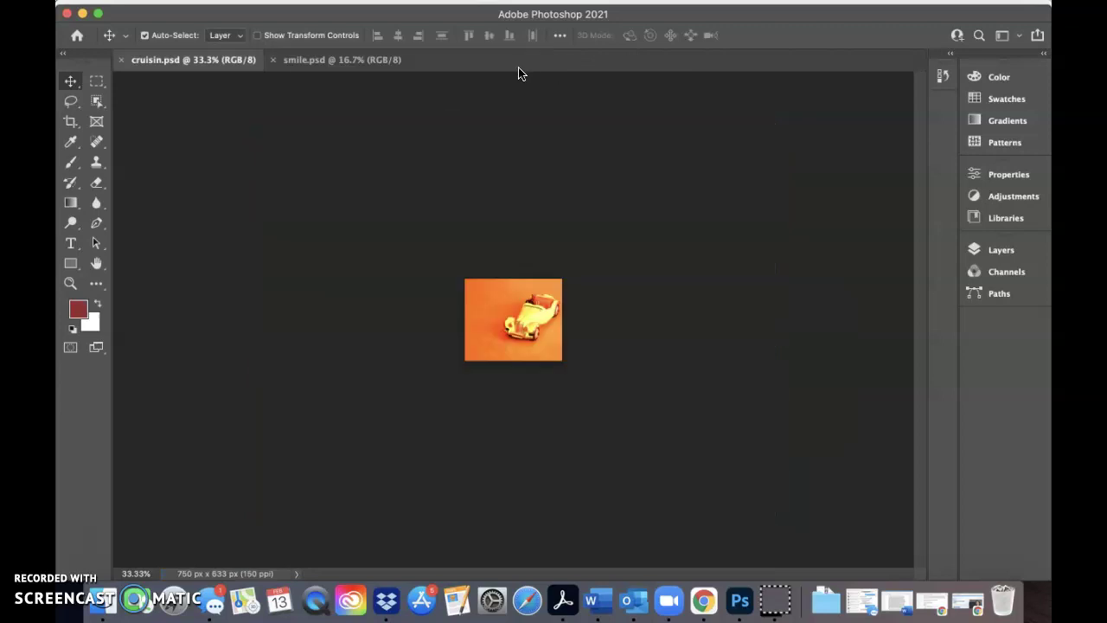
Close smile.psd and cruisin.psd, then minimize Photoshop to reveal the exercise PDF
click(321, 62)
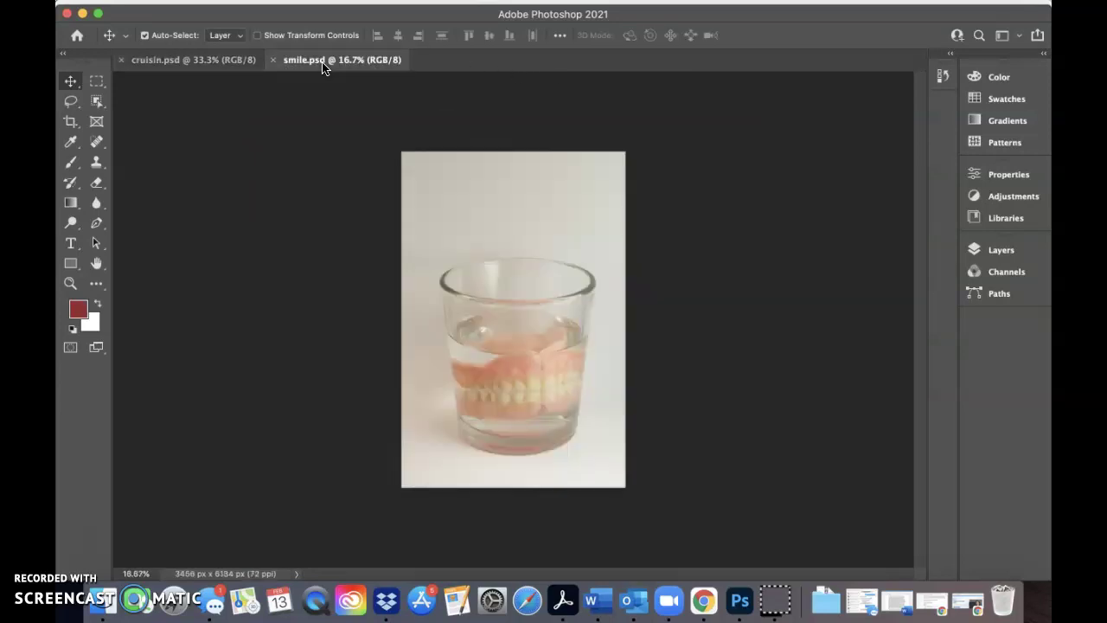
click(274, 63)
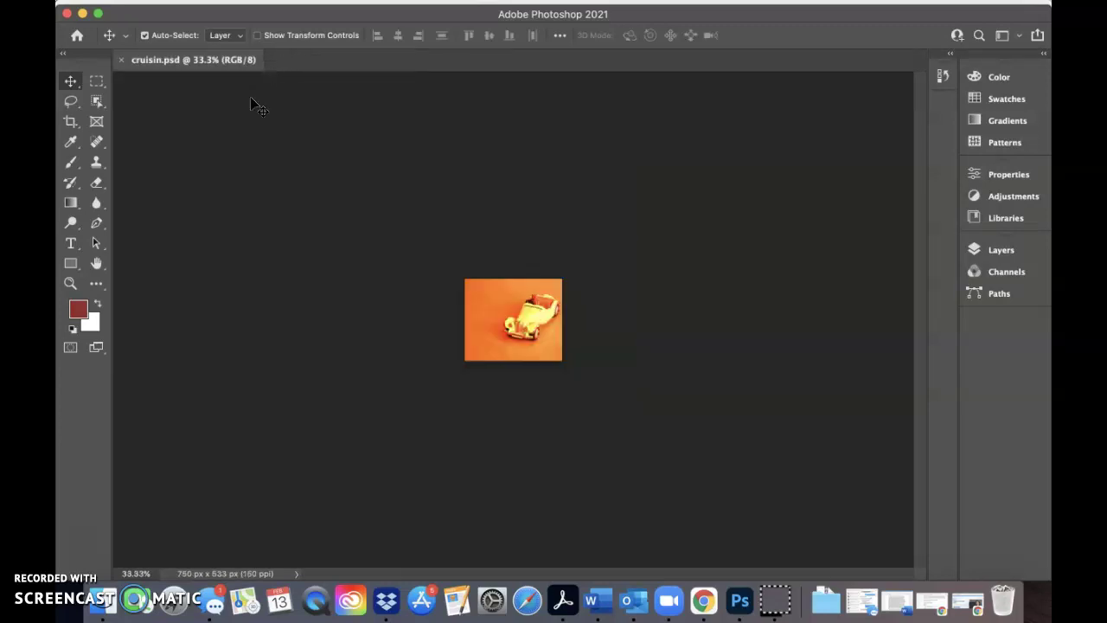
click(121, 60)
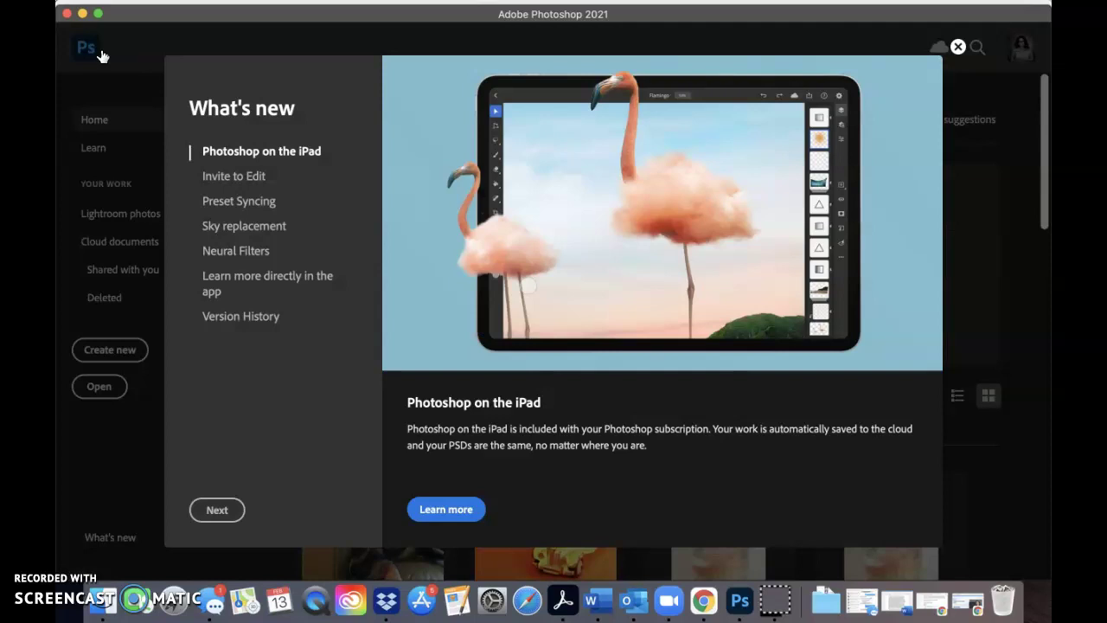
click(82, 14)
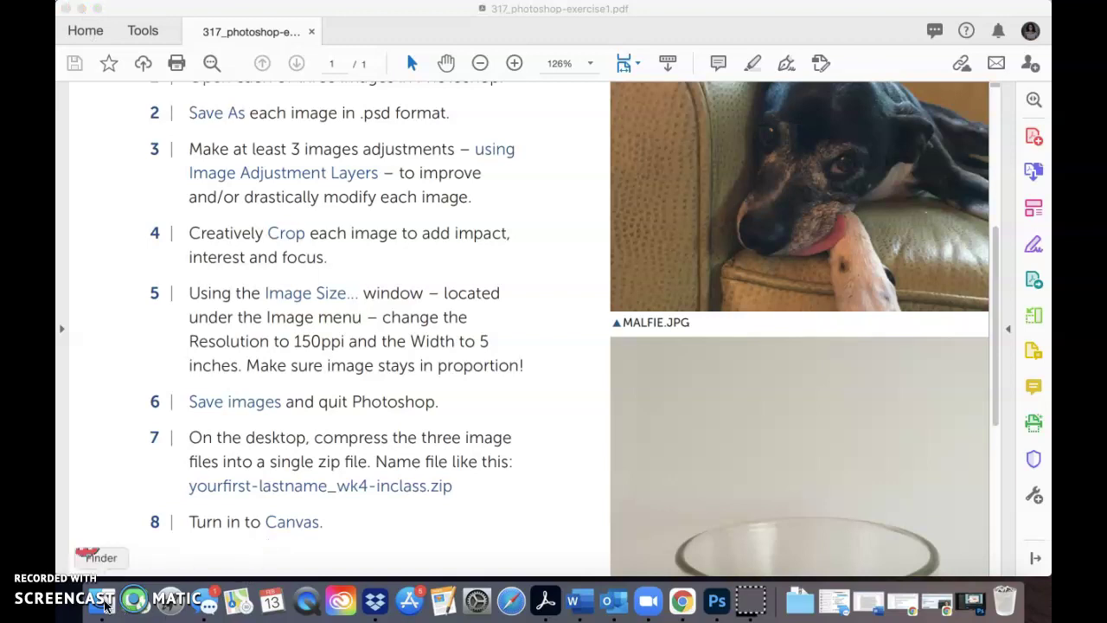
Show the 317_photoshop-exercise1 folder in Finder and select smile.psd
click(103, 601)
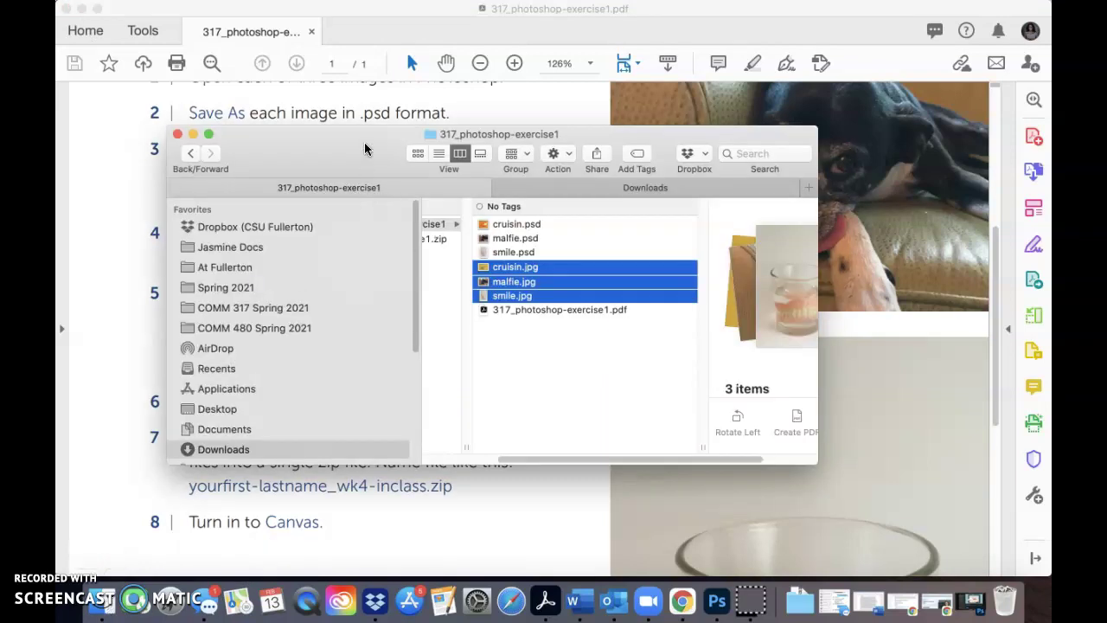
drag(366, 147, 288, 134)
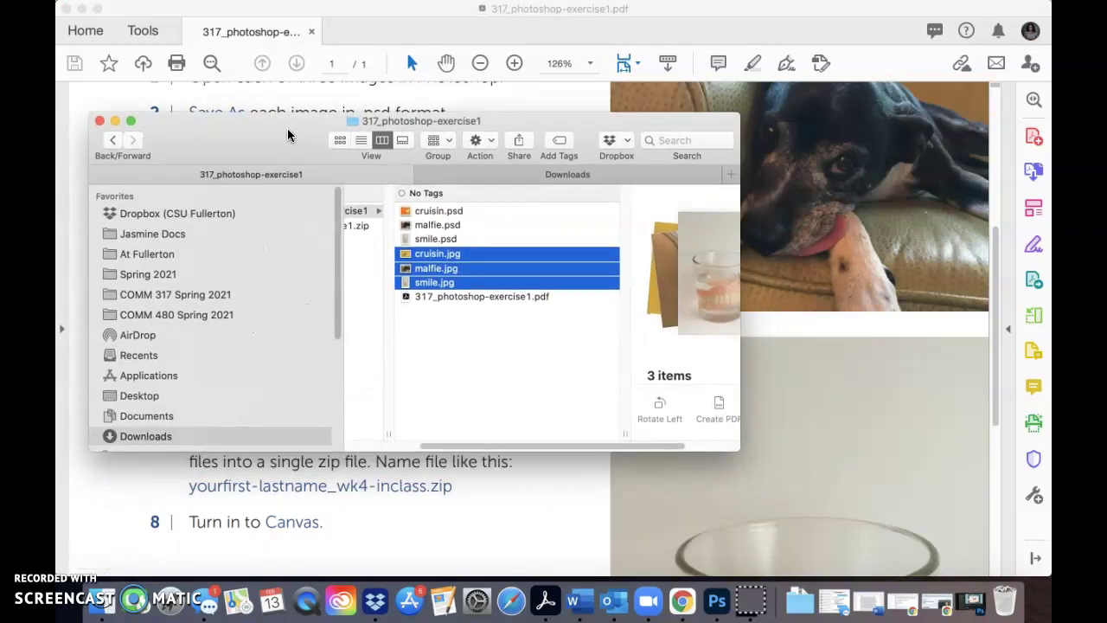
click(442, 239)
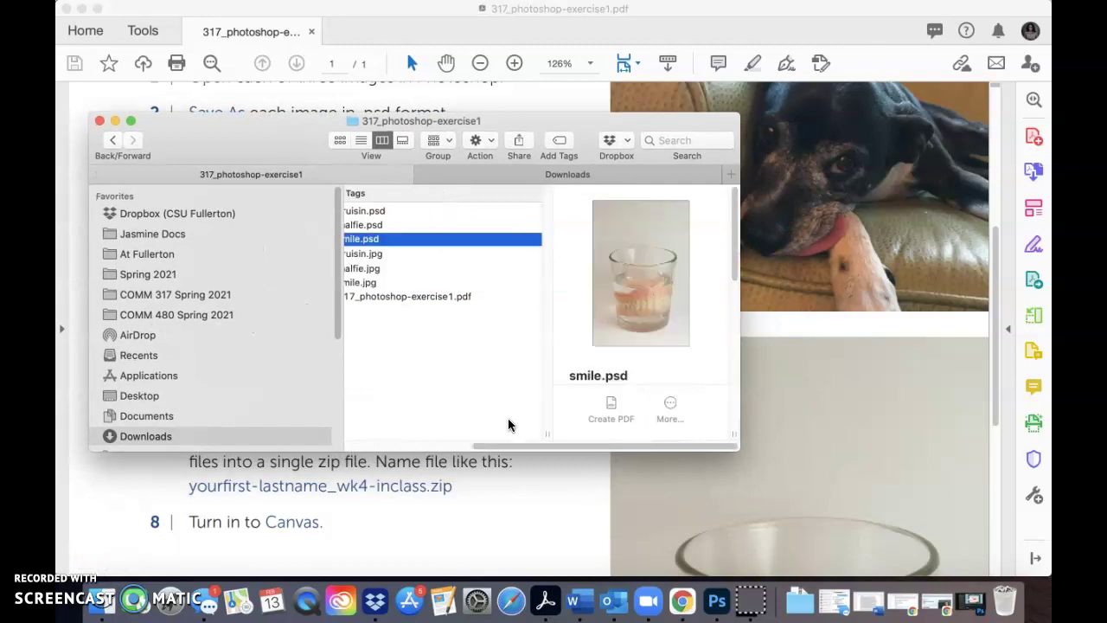
mouse_move(509, 451)
mouse_down()
mouse_move(413, 450)
mouse_move(489, 452)
mouse_up()
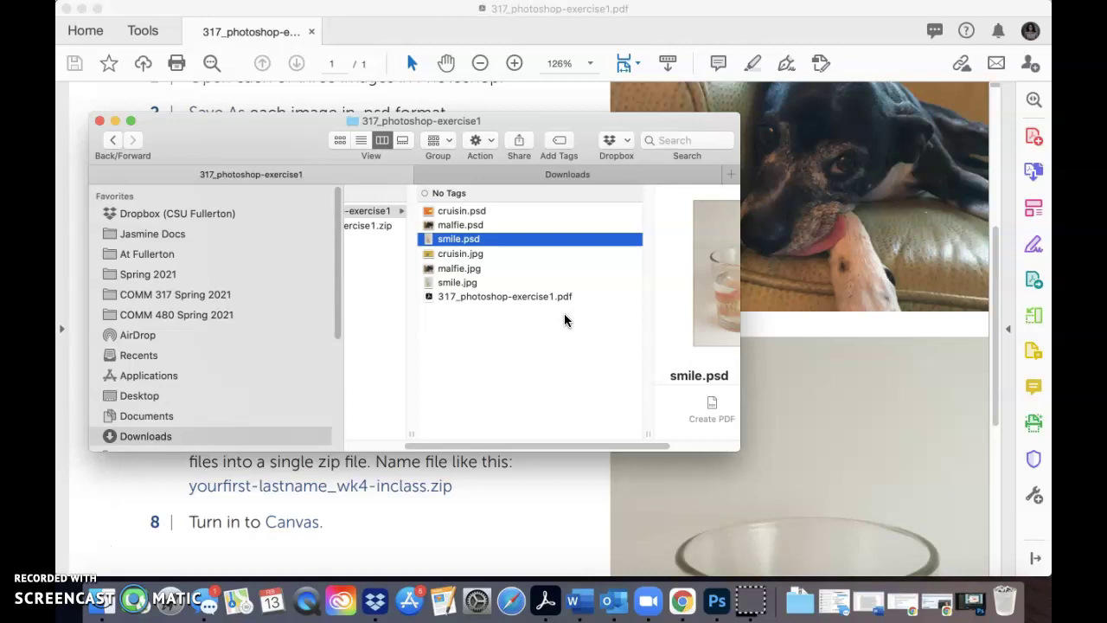
Select cruisin.psd, malfie.psd and smile.psd and compress them into Archive.zip
click(474, 212)
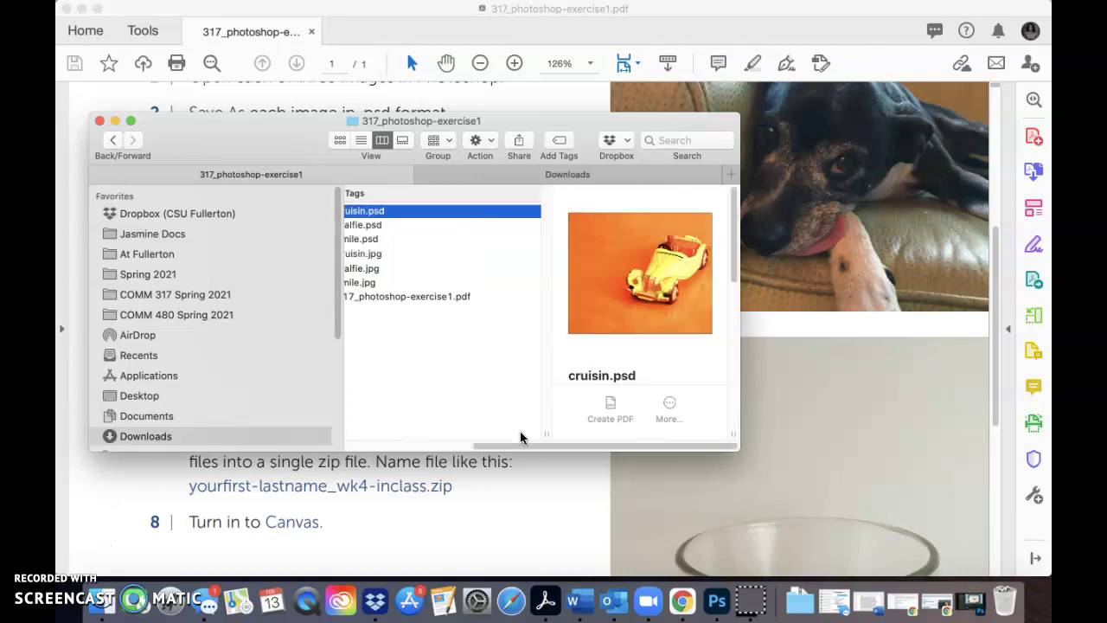
drag(526, 445, 497, 444)
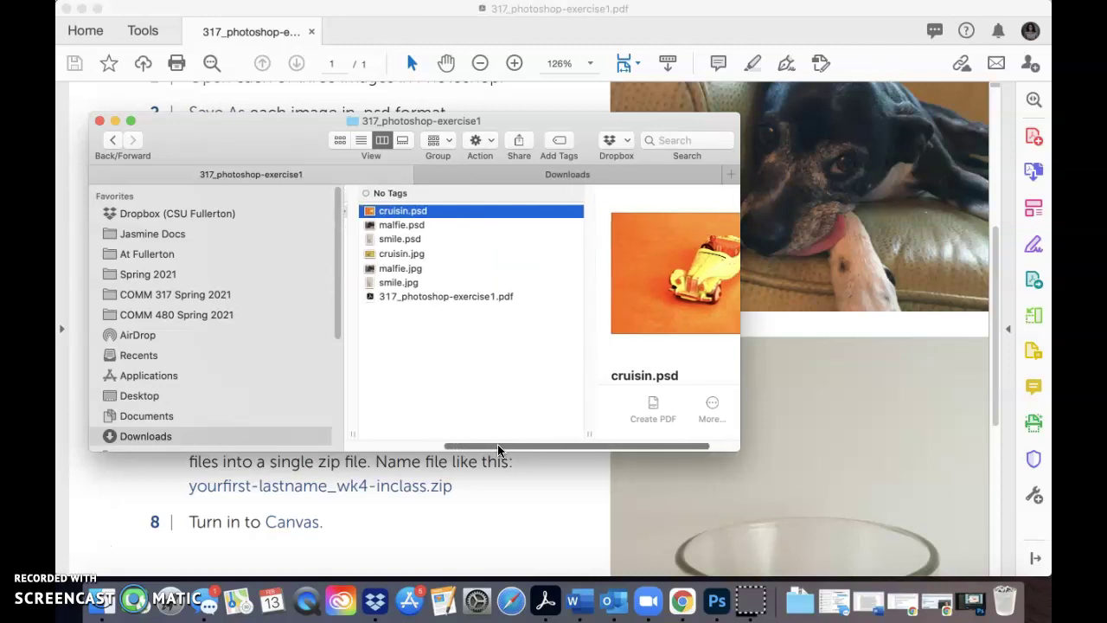
shift+click(415, 226)
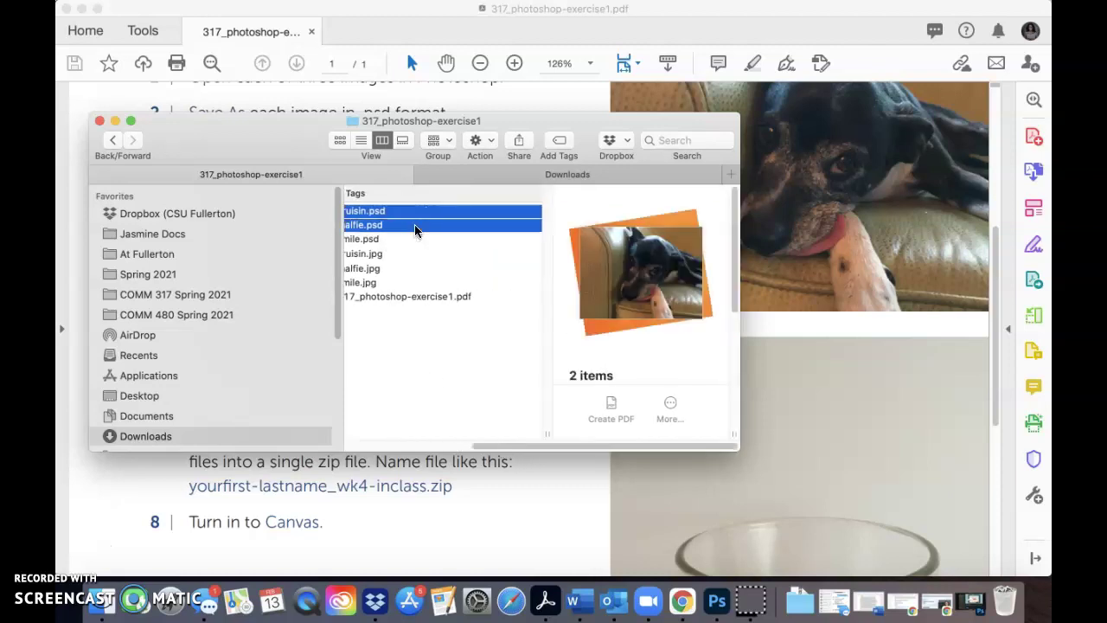
shift+click(400, 240)
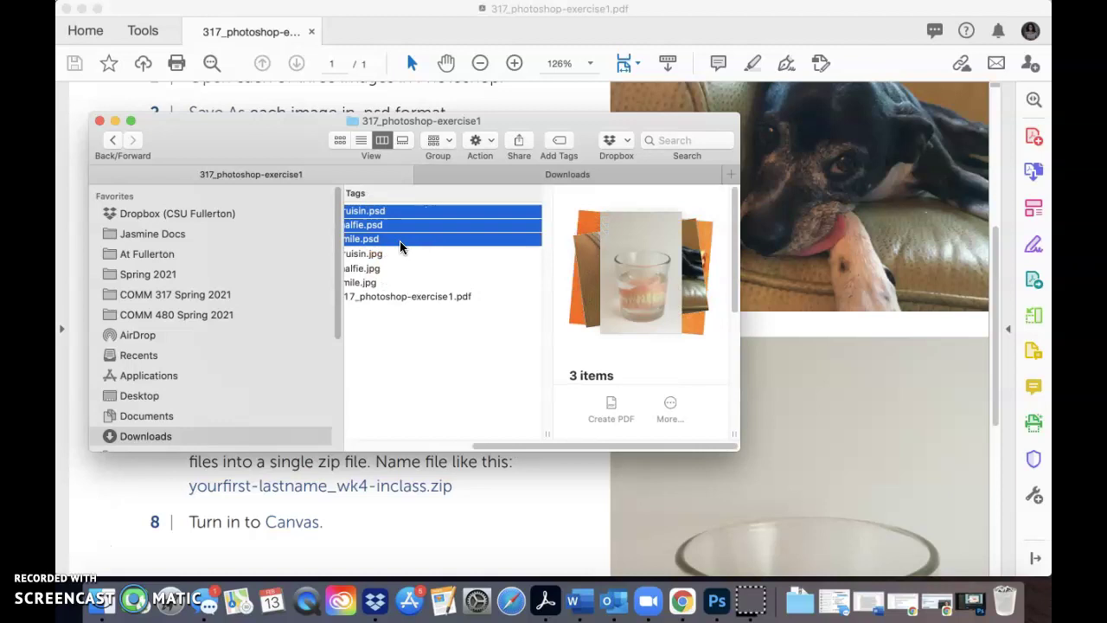
right_click(444, 222)
key(Escape)
right_click(443, 223)
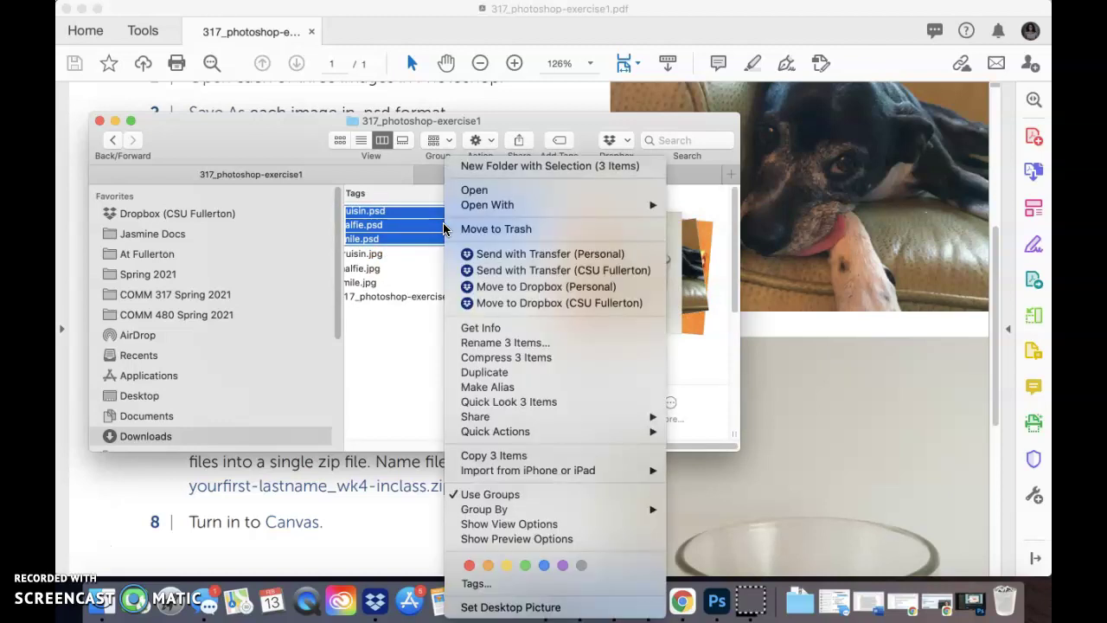
click(475, 359)
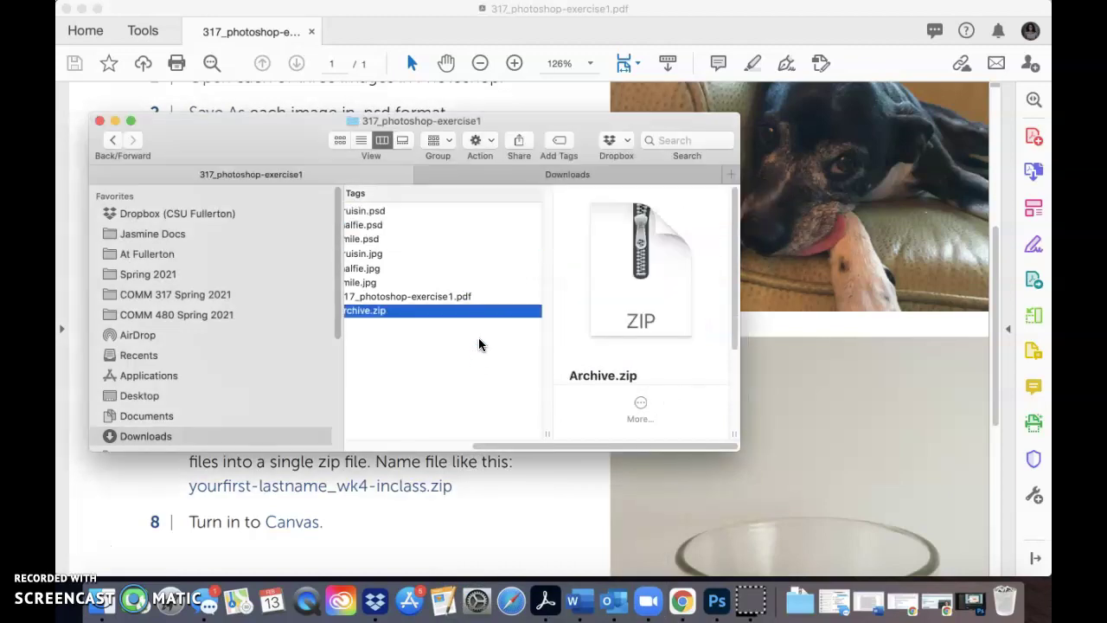
Rename Archive.zip to the student's initial and surname, keeping the .zip extension
drag(559, 443, 487, 441)
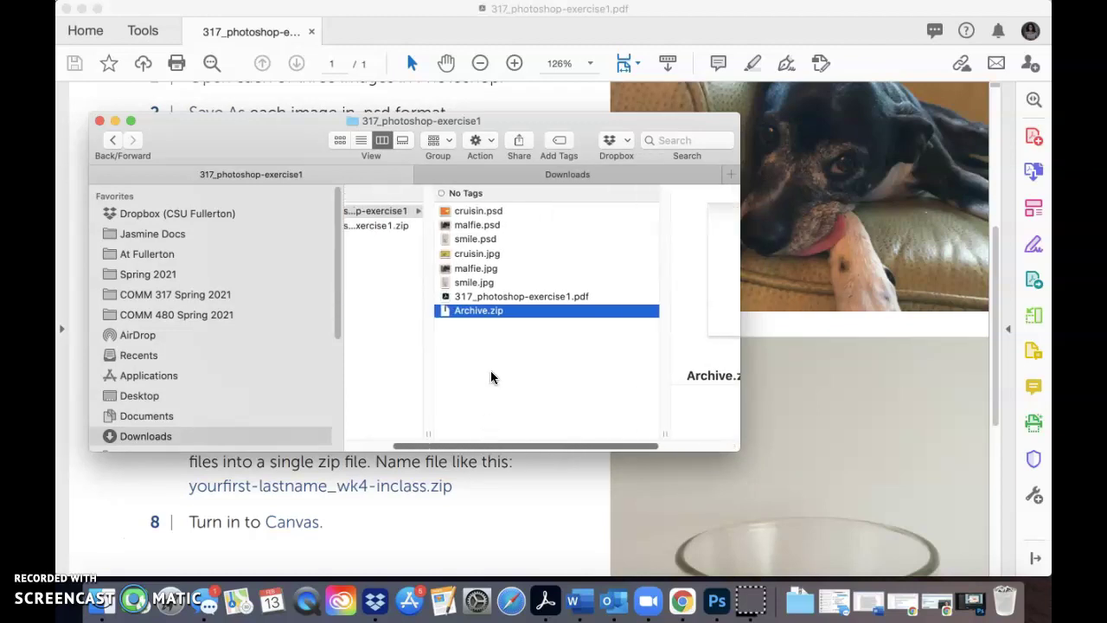
right_click(481, 313)
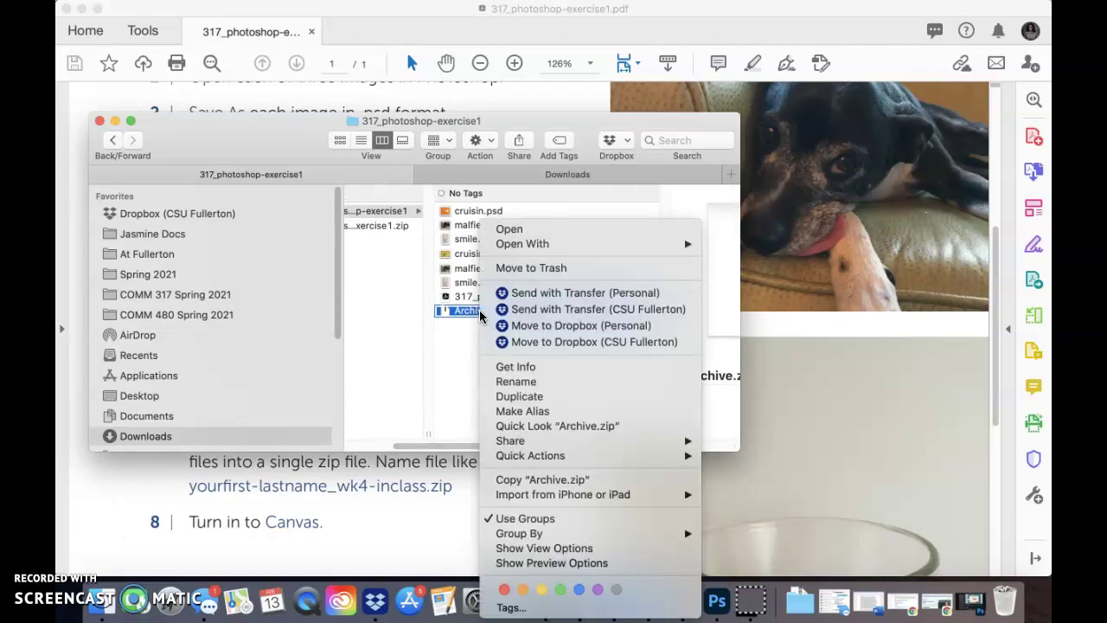
click(511, 382)
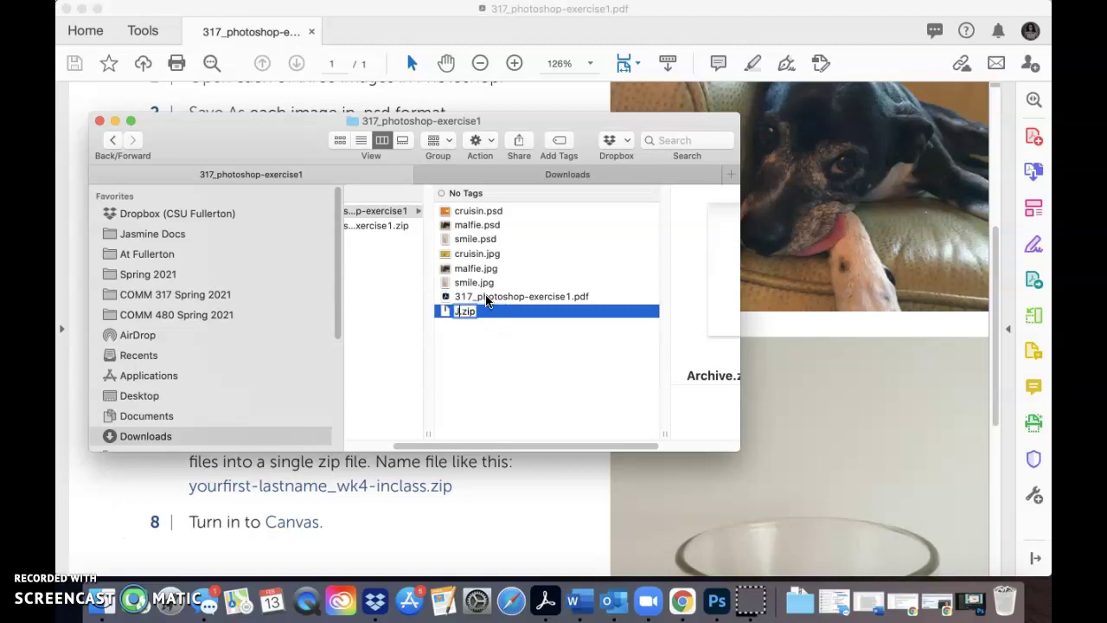
text(JMeertins)
key(Return)
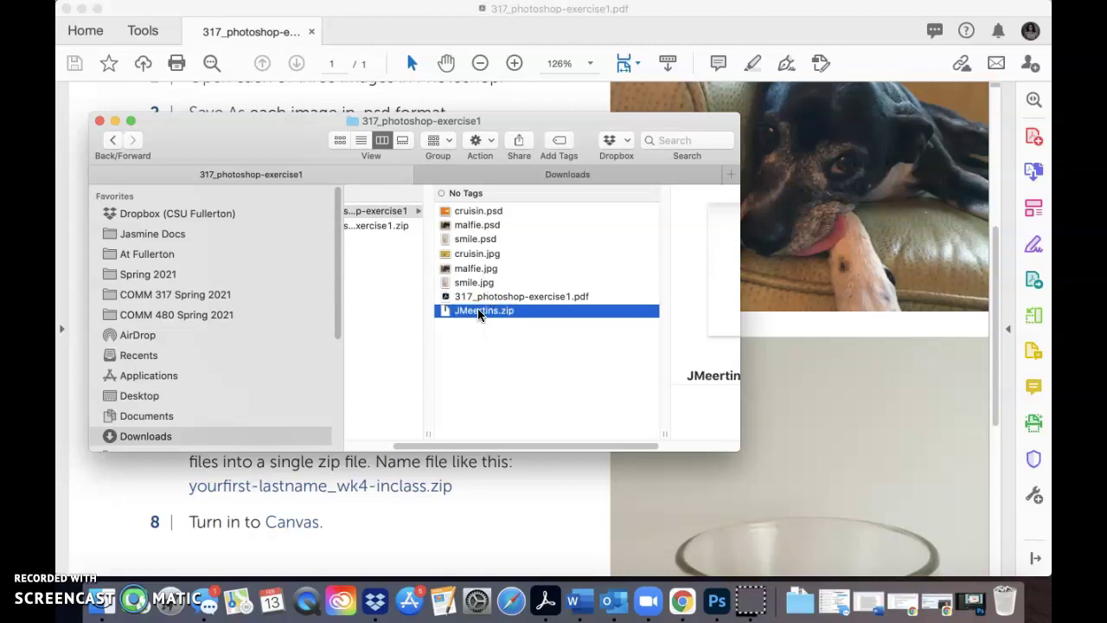